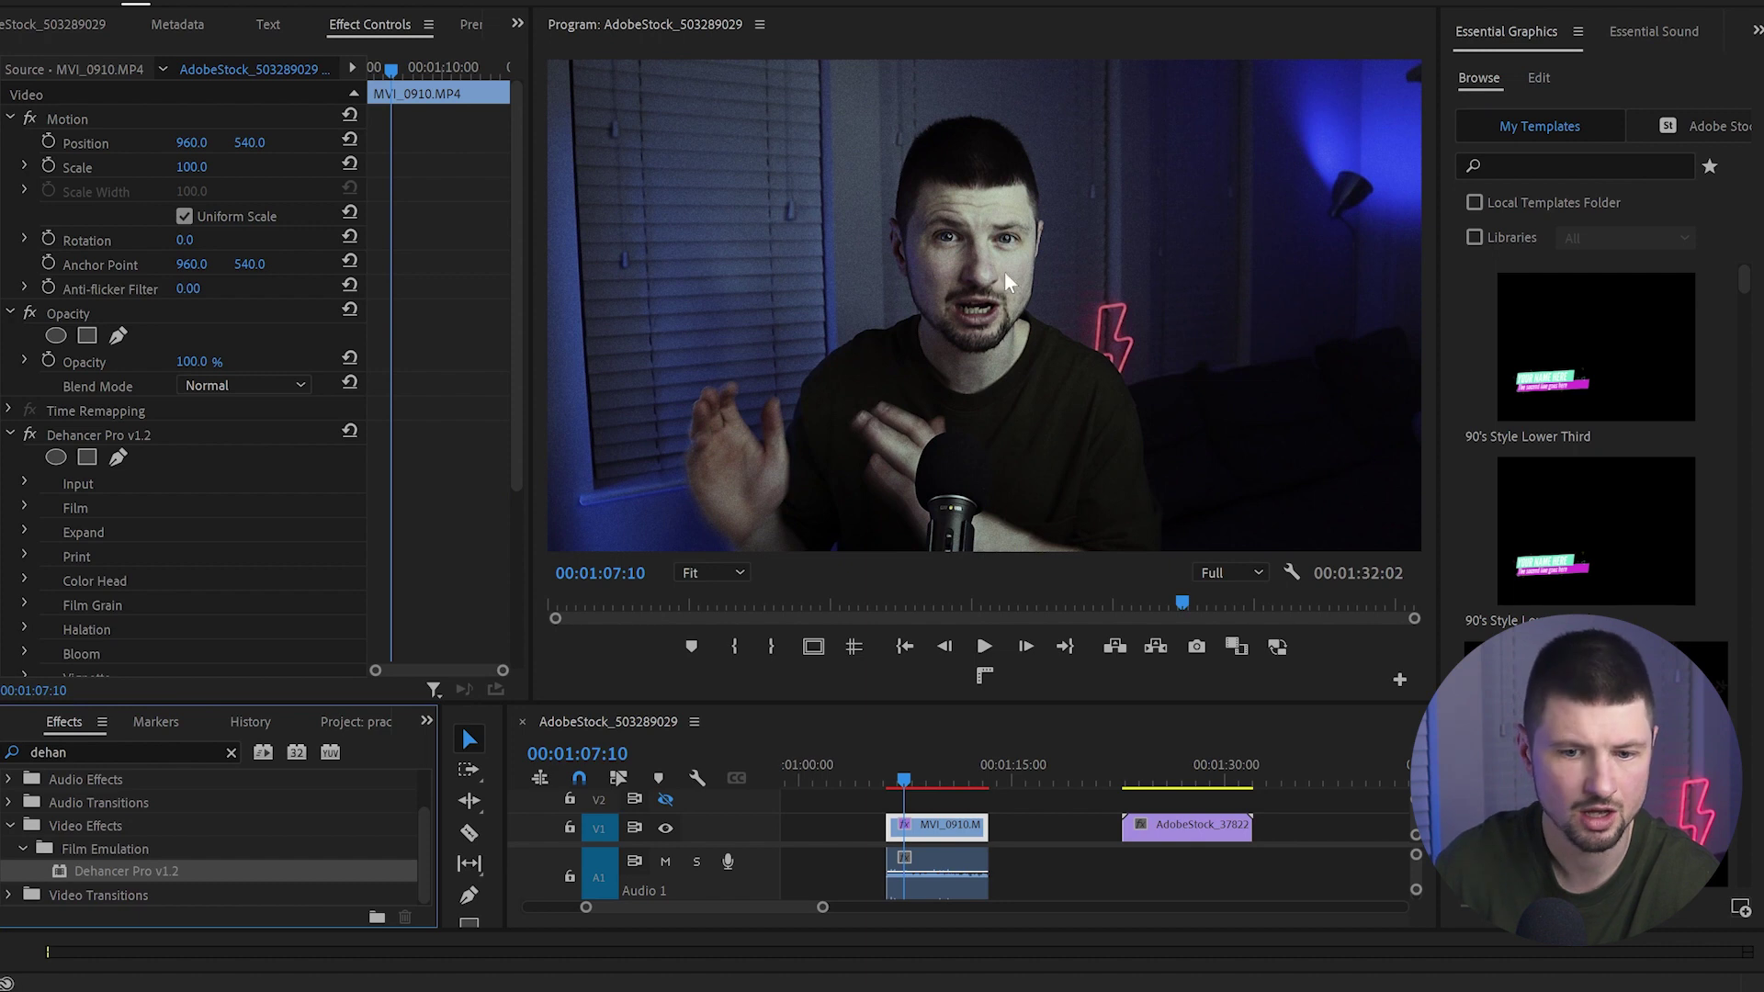
Examine the Film Grain and Film settings of the Dehancer Pro effect on the MVI_0910 clip.
{"action": "scroll", "coordinate": [285, 345], "scroll_direction": "down", "scroll_amount": 3}
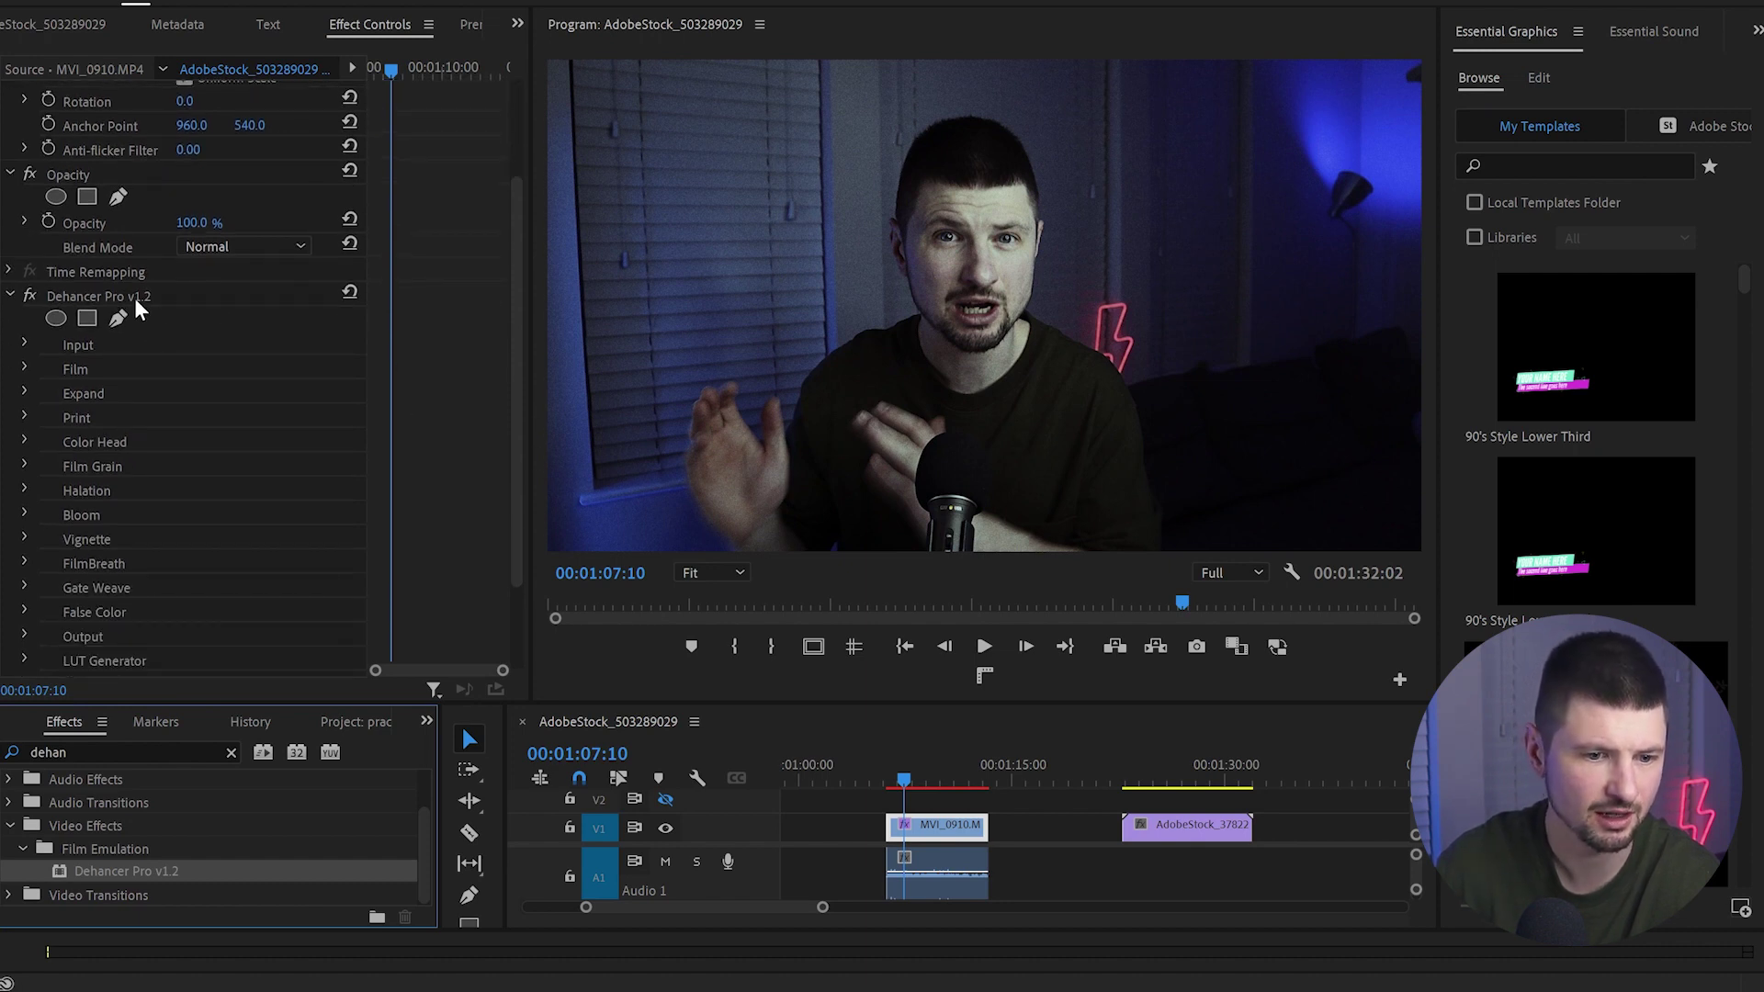
{"action": "scroll", "coordinate": [147, 317], "scroll_direction": "down", "scroll_amount": 2}
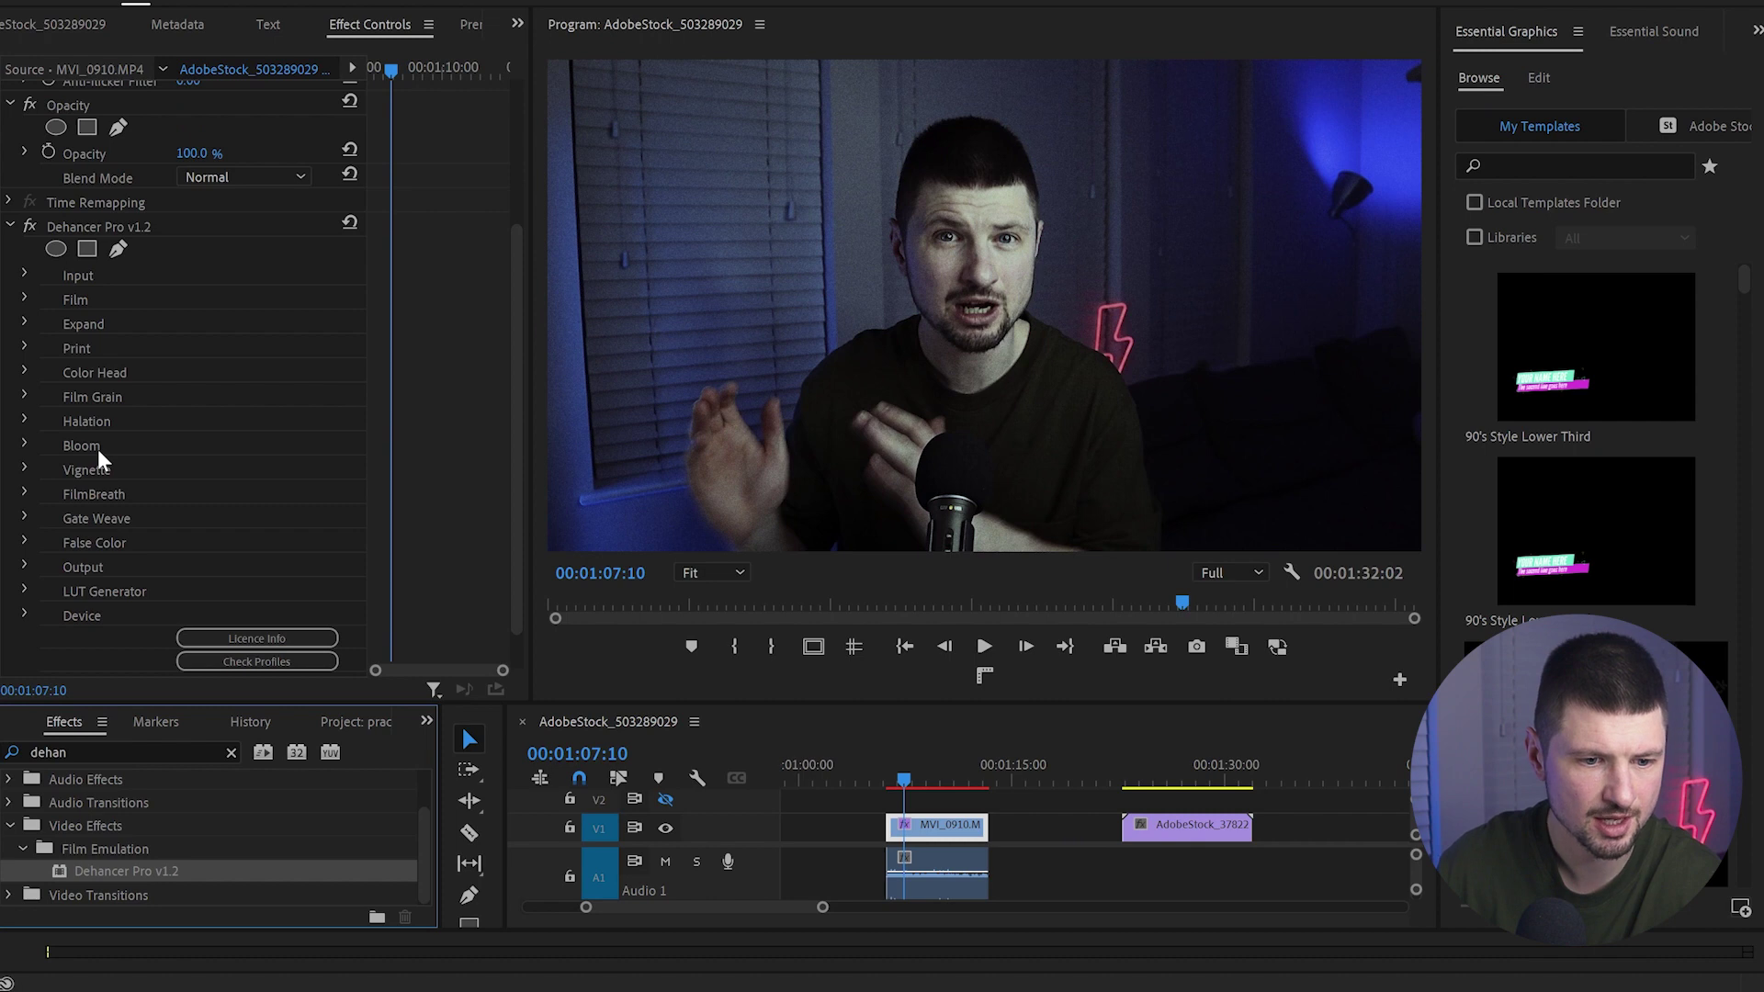
{"action": "left_click", "coordinate": [24, 396]}
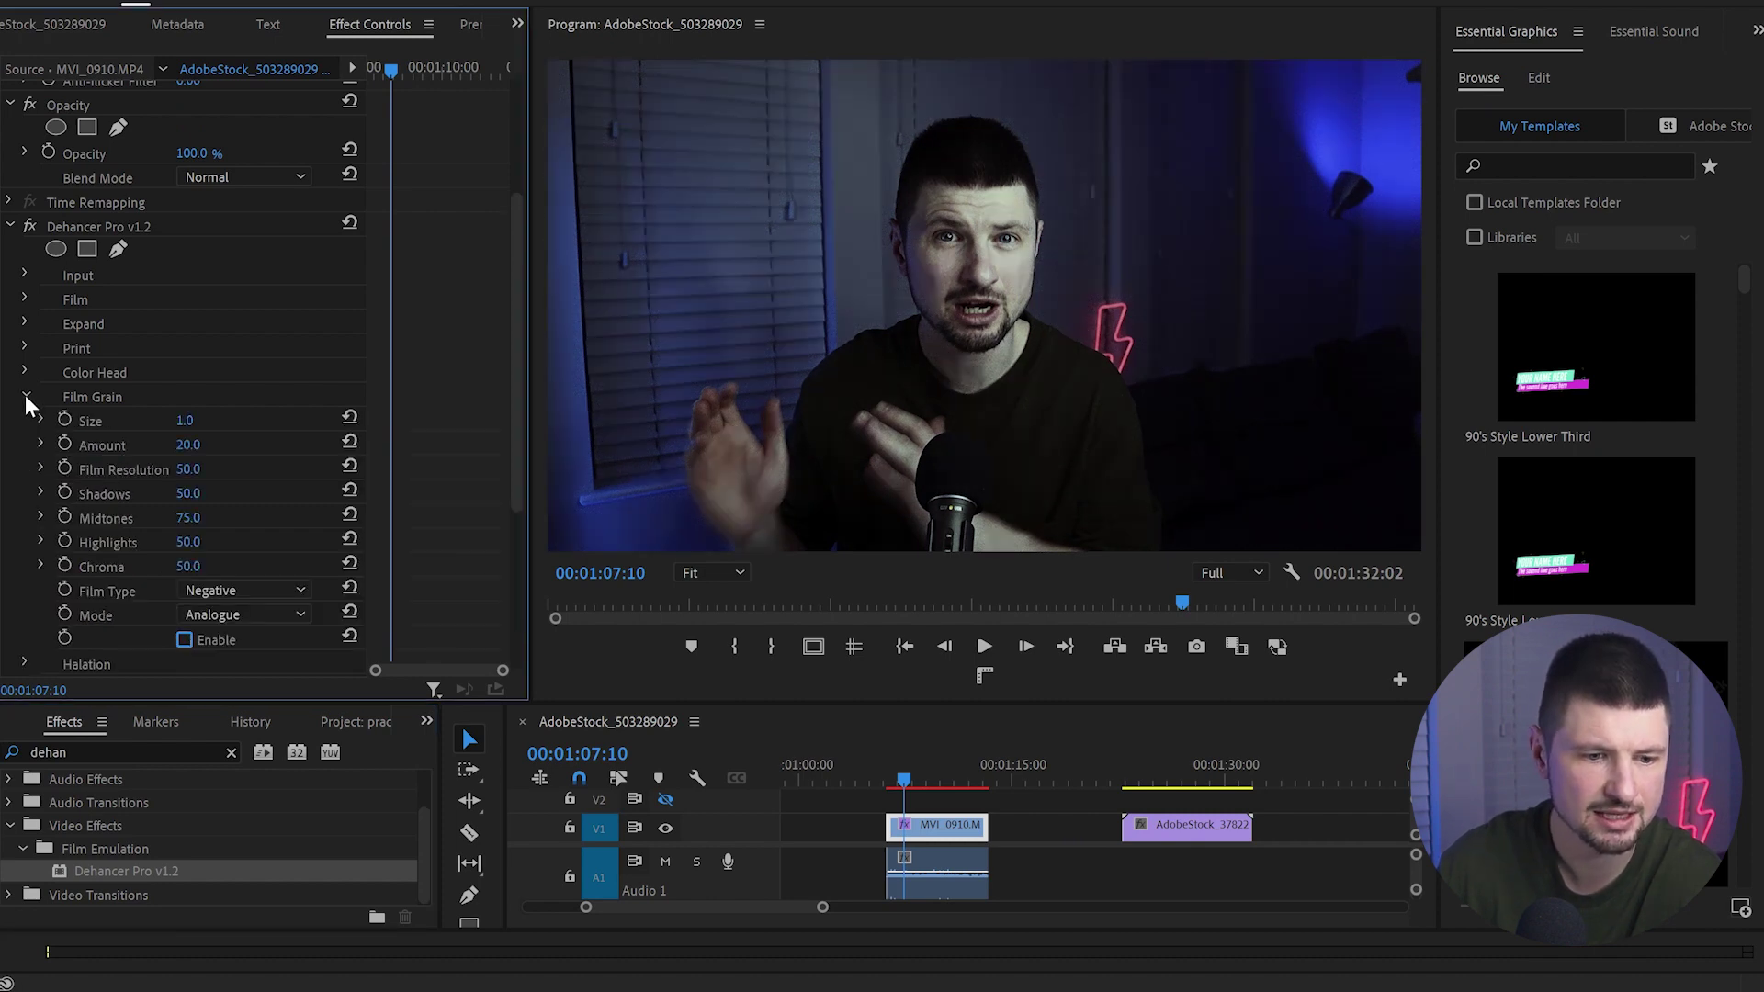
{"action": "left_click", "coordinate": [25, 398]}
{"action": "left_click", "coordinate": [25, 300]}
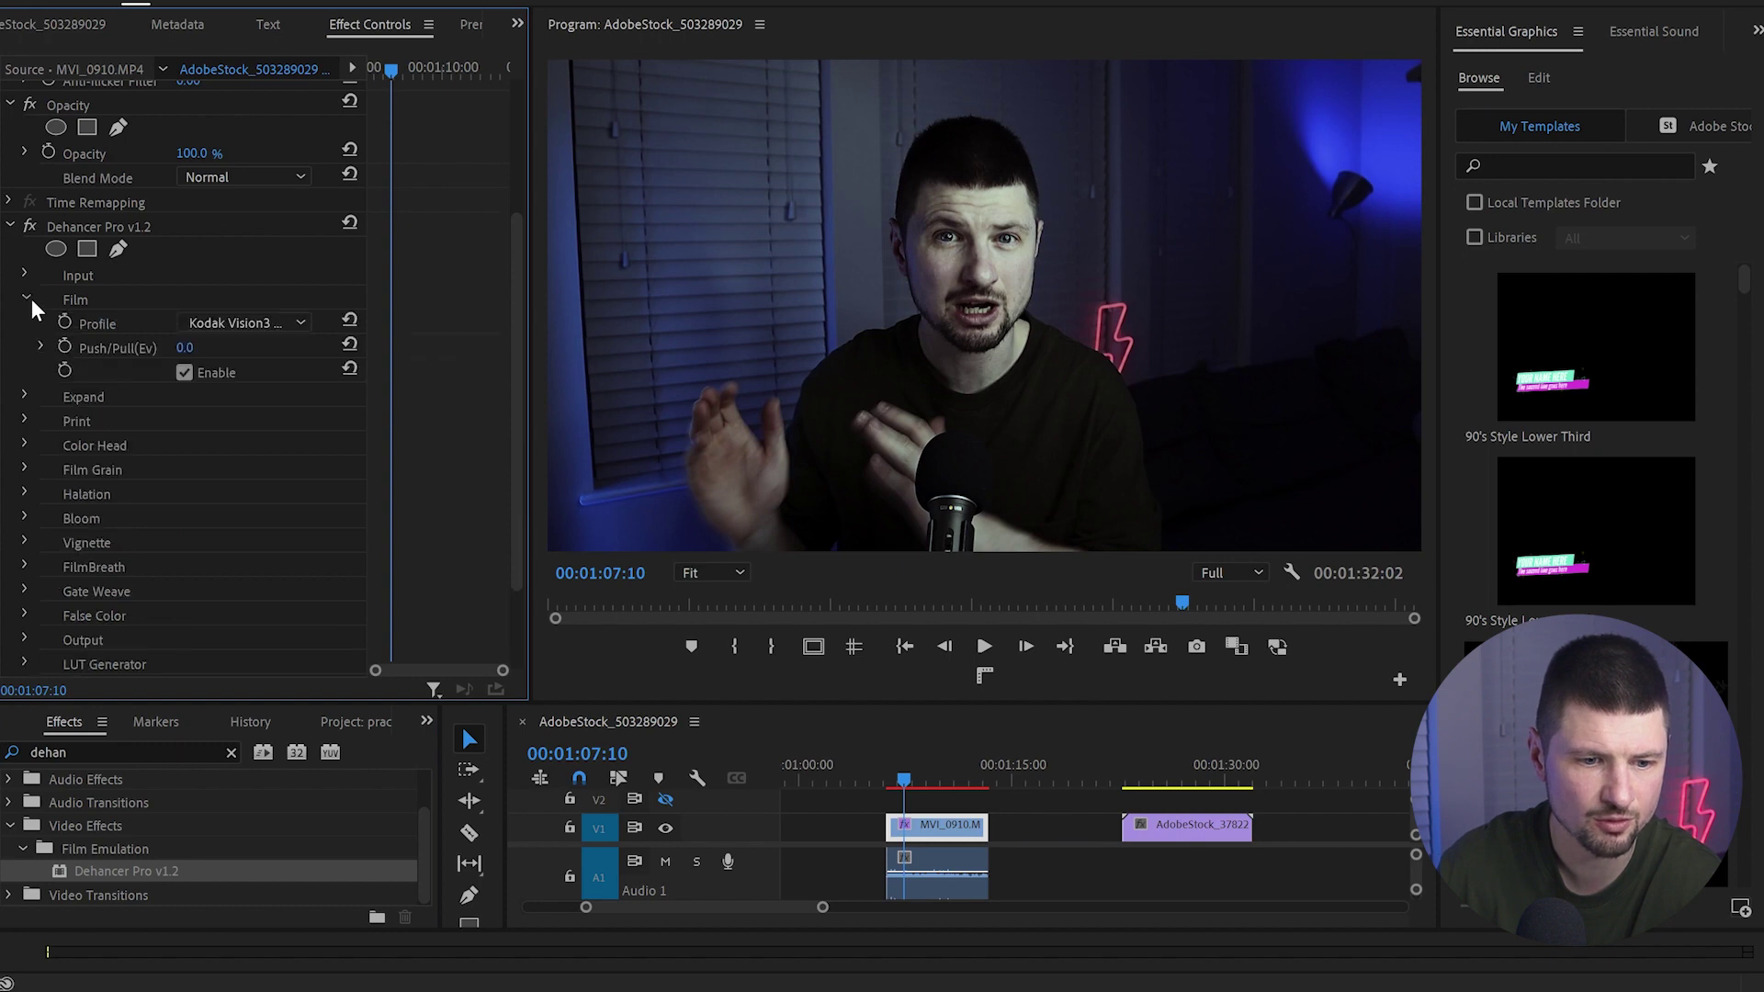
{"action": "left_click", "coordinate": [26, 300]}
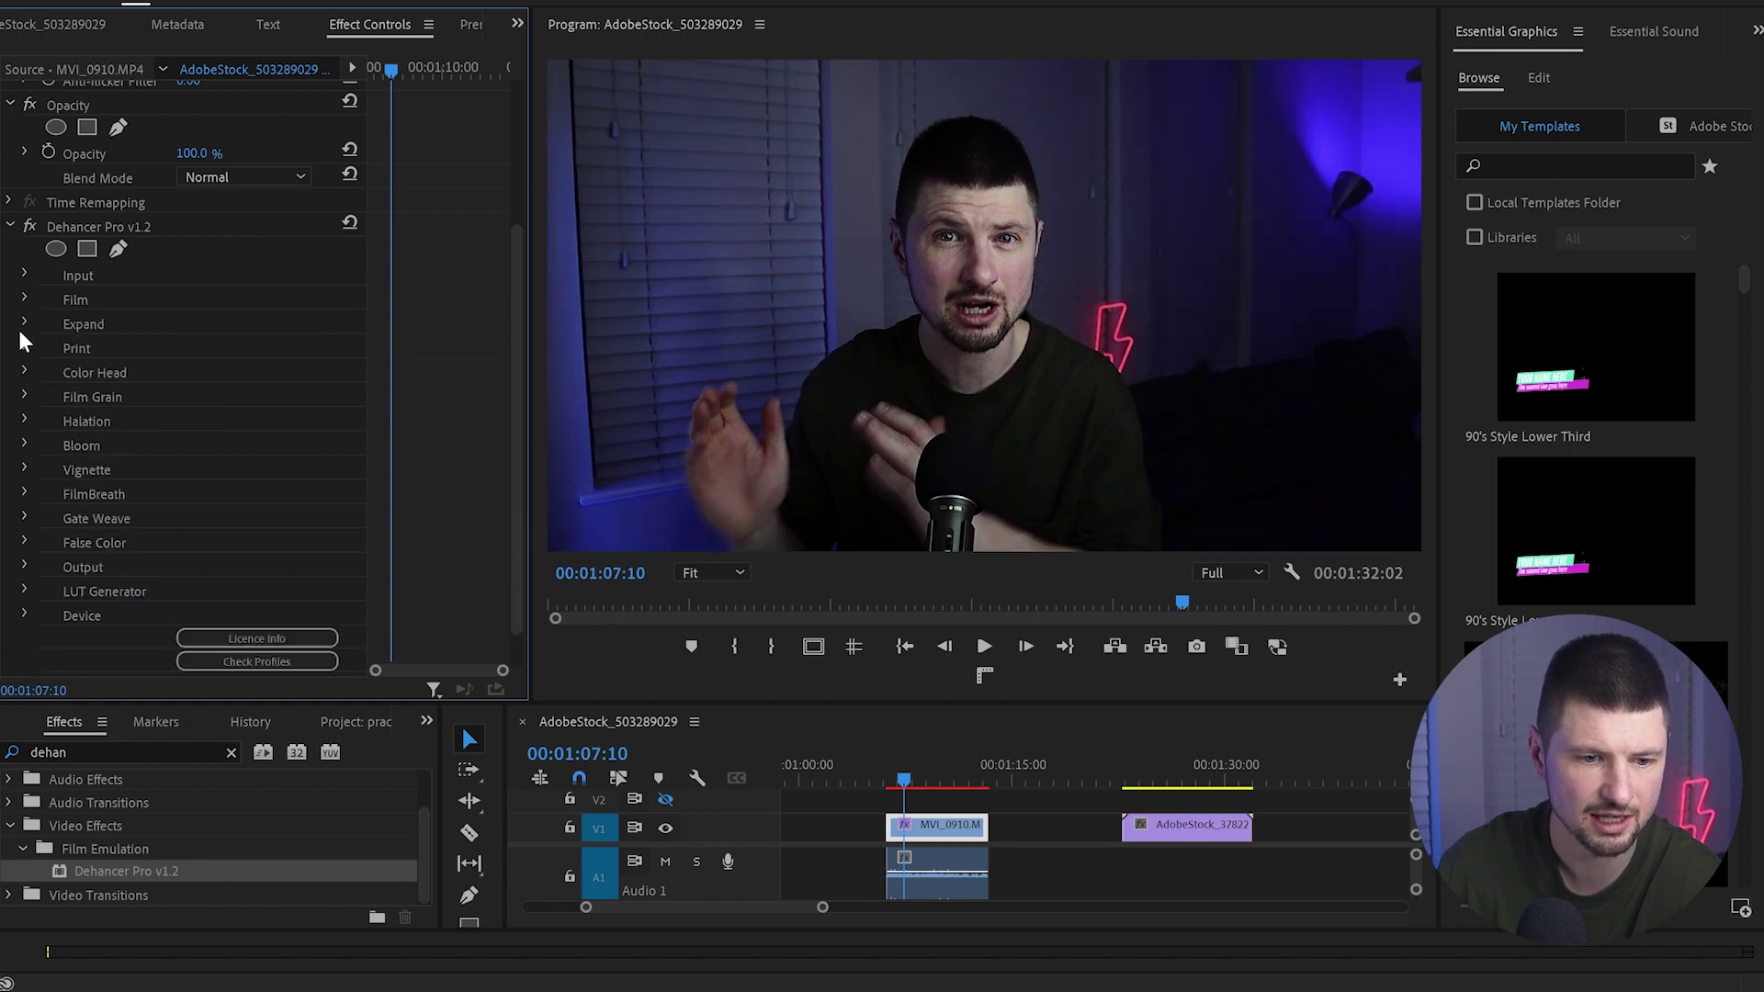
Set the Dehancer input source to Choose Camera and select the Canon / M50 / Neutral camera profile.
{"action": "left_click", "coordinate": [26, 277]}
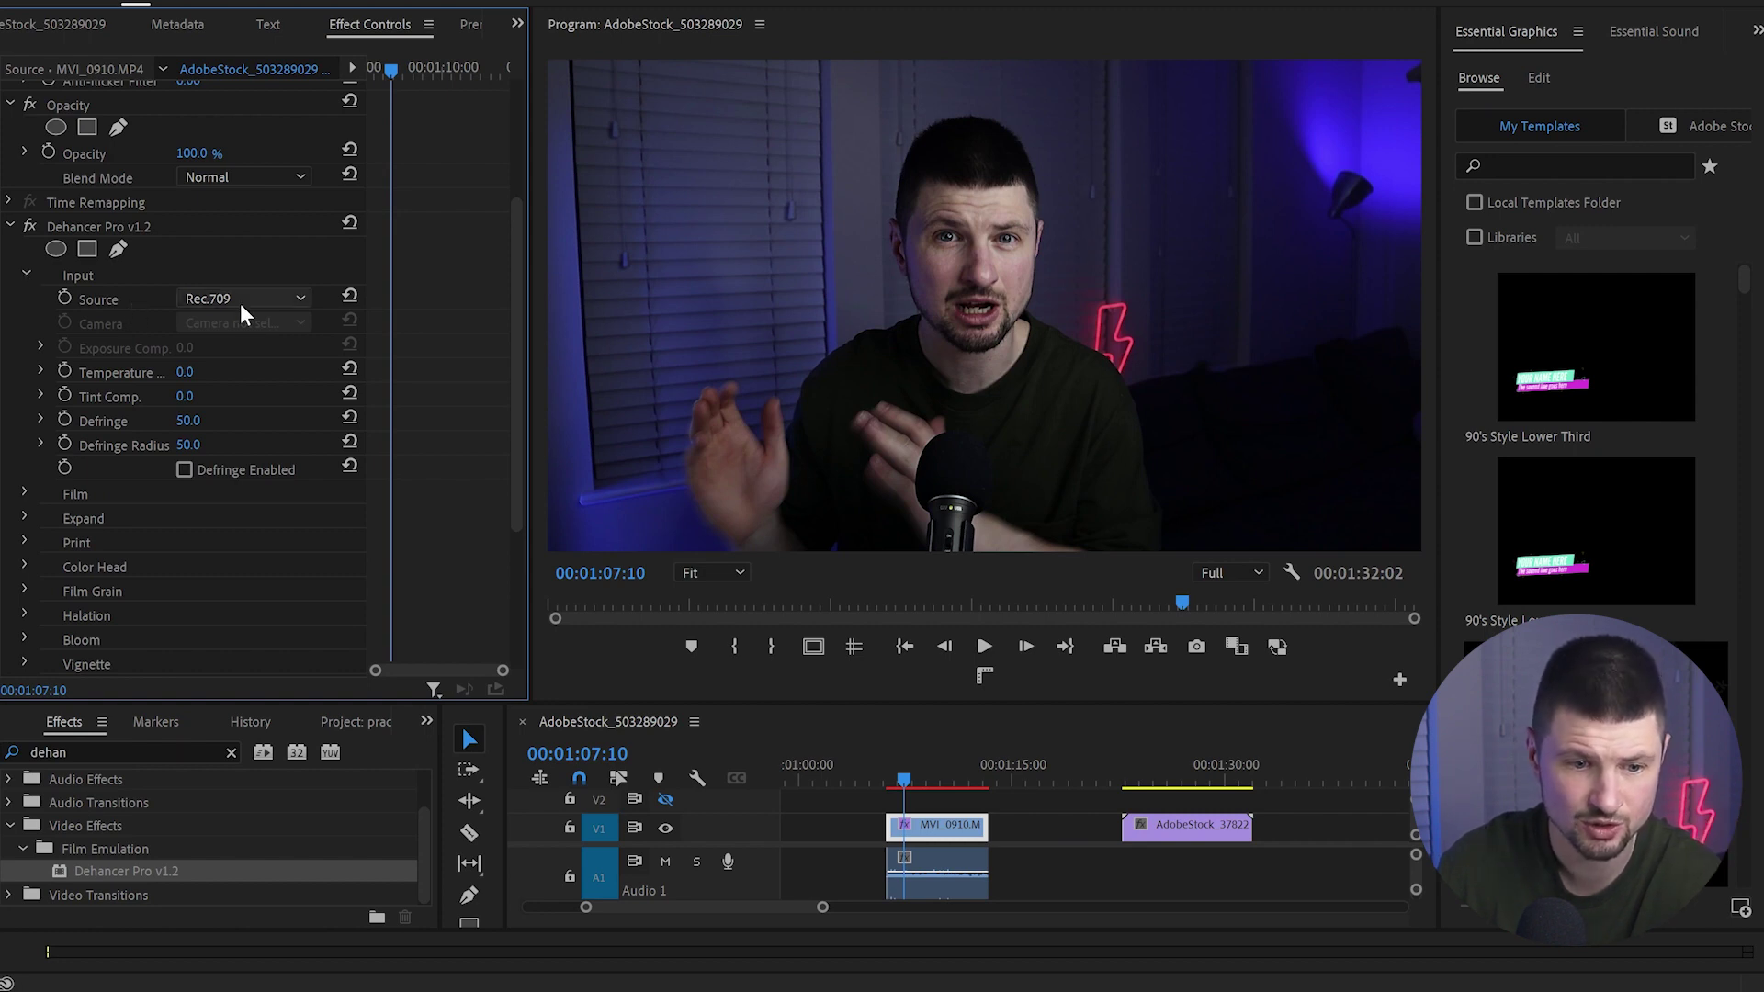
{"action": "left_click", "coordinate": [272, 308]}
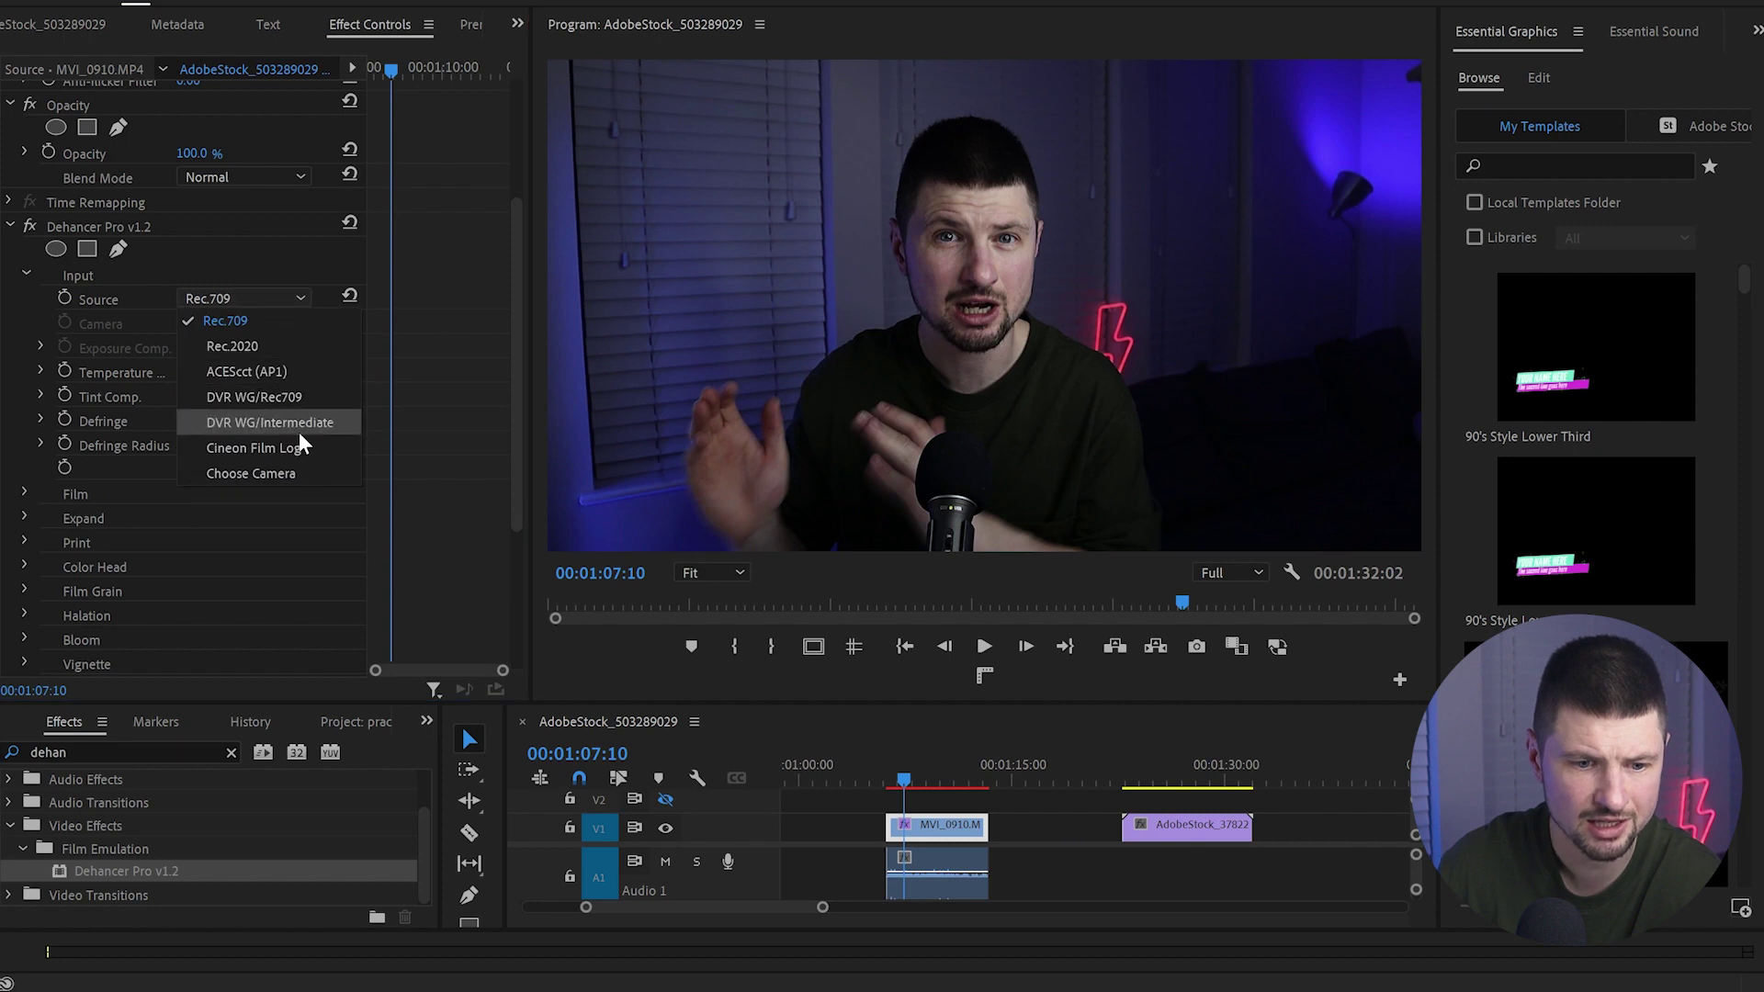
{"action": "left_click", "coordinate": [302, 473]}
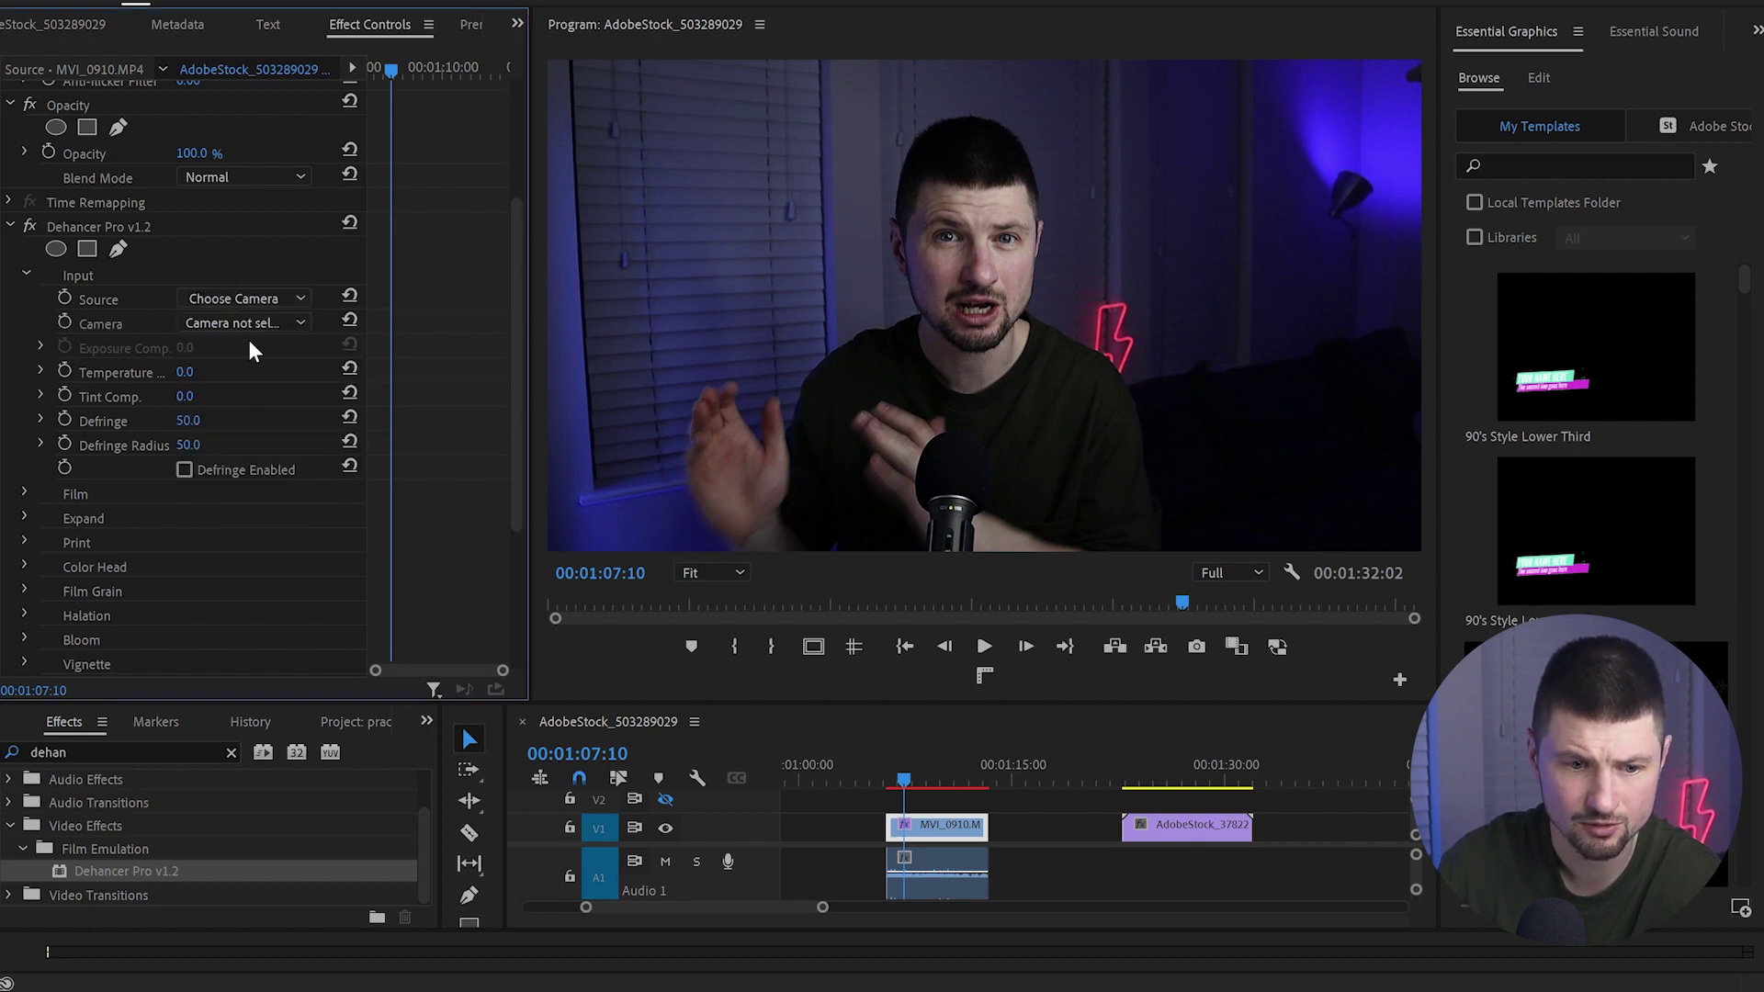
{"action": "left_click", "coordinate": [283, 323]}
{"action": "scroll", "coordinate": [438, 621], "scroll_direction": "down", "scroll_amount": 10}
{"action": "scroll", "coordinate": [423, 644], "scroll_direction": "down", "scroll_amount": 3}
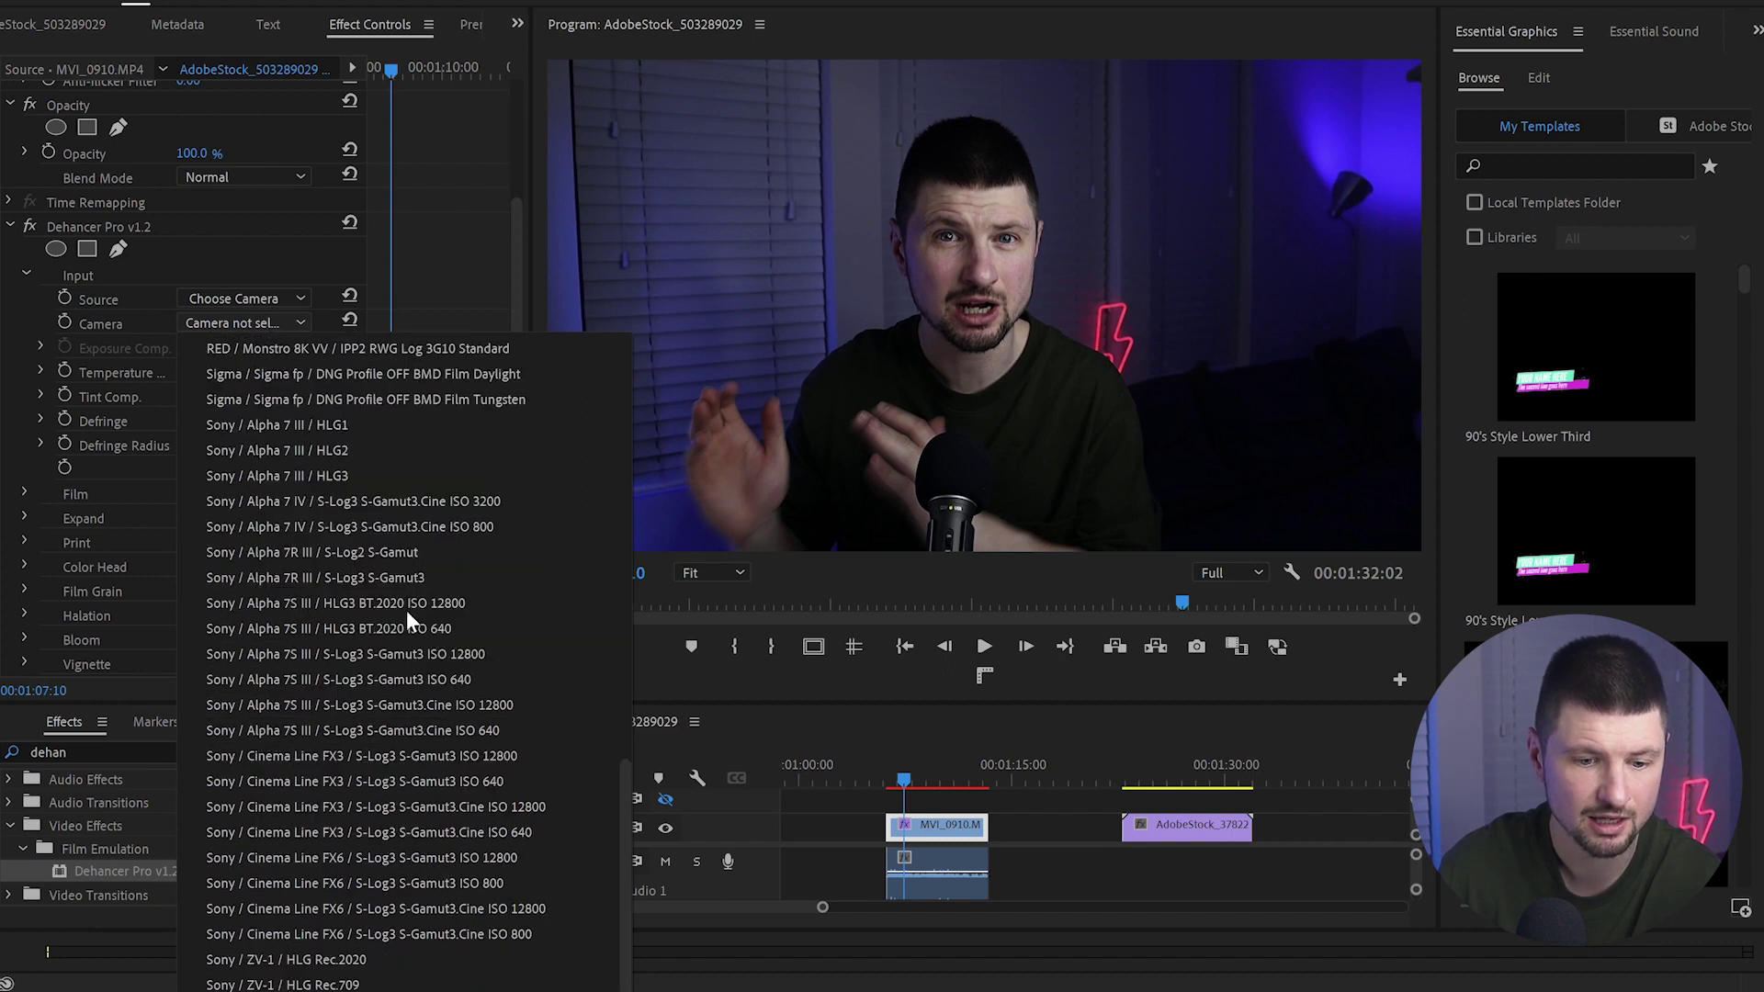
{"action": "scroll", "coordinate": [430, 717], "scroll_direction": "up", "scroll_amount": 10}
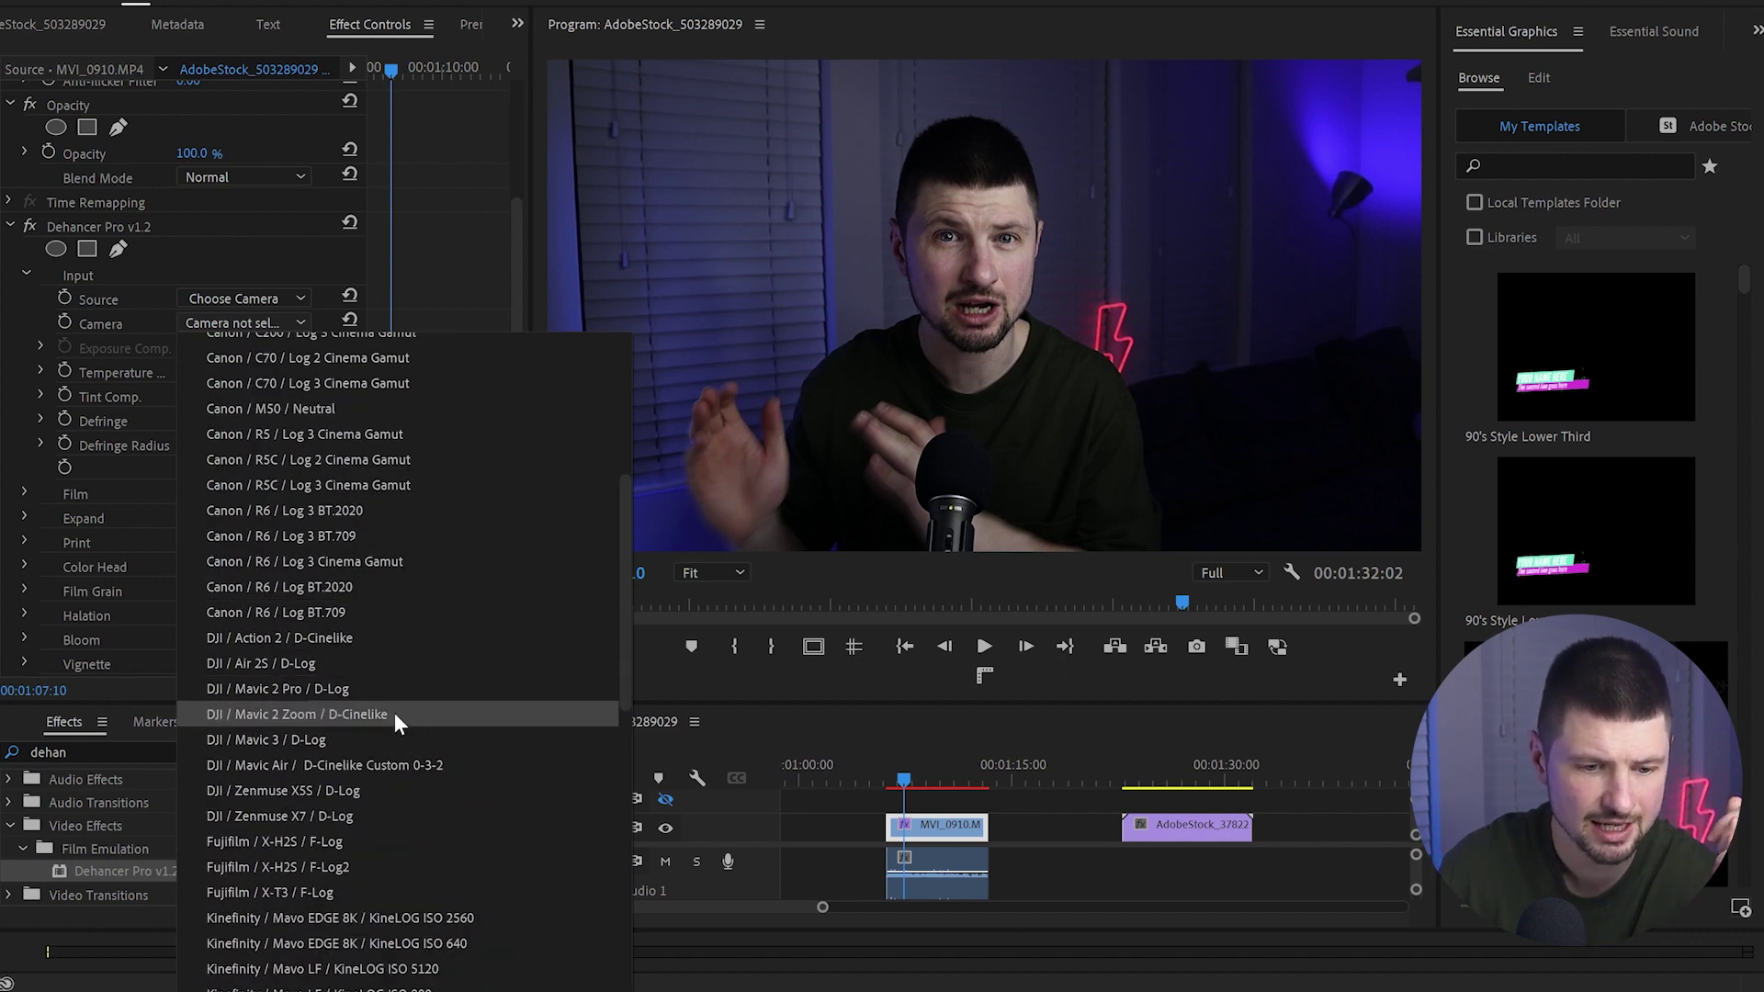
{"action": "scroll", "coordinate": [395, 710], "scroll_direction": "up", "scroll_amount": 5}
{"action": "scroll", "coordinate": [395, 714], "scroll_direction": "down", "scroll_amount": 3}
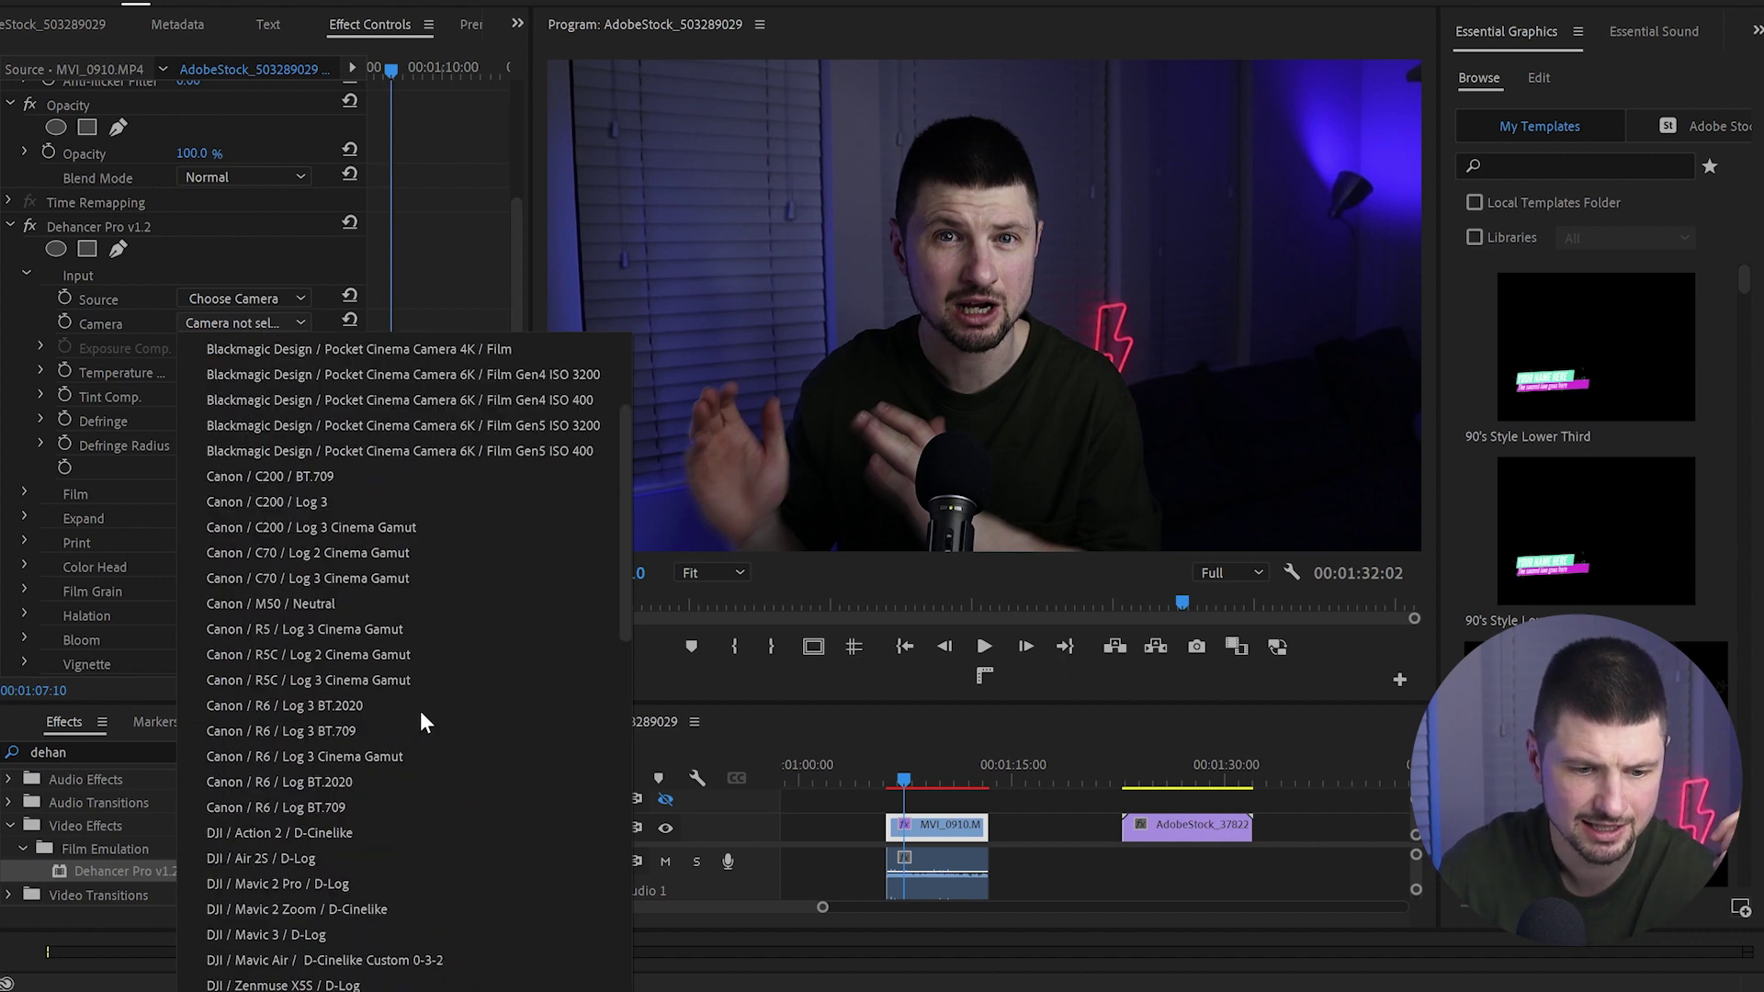
{"action": "left_click", "coordinate": [326, 605]}
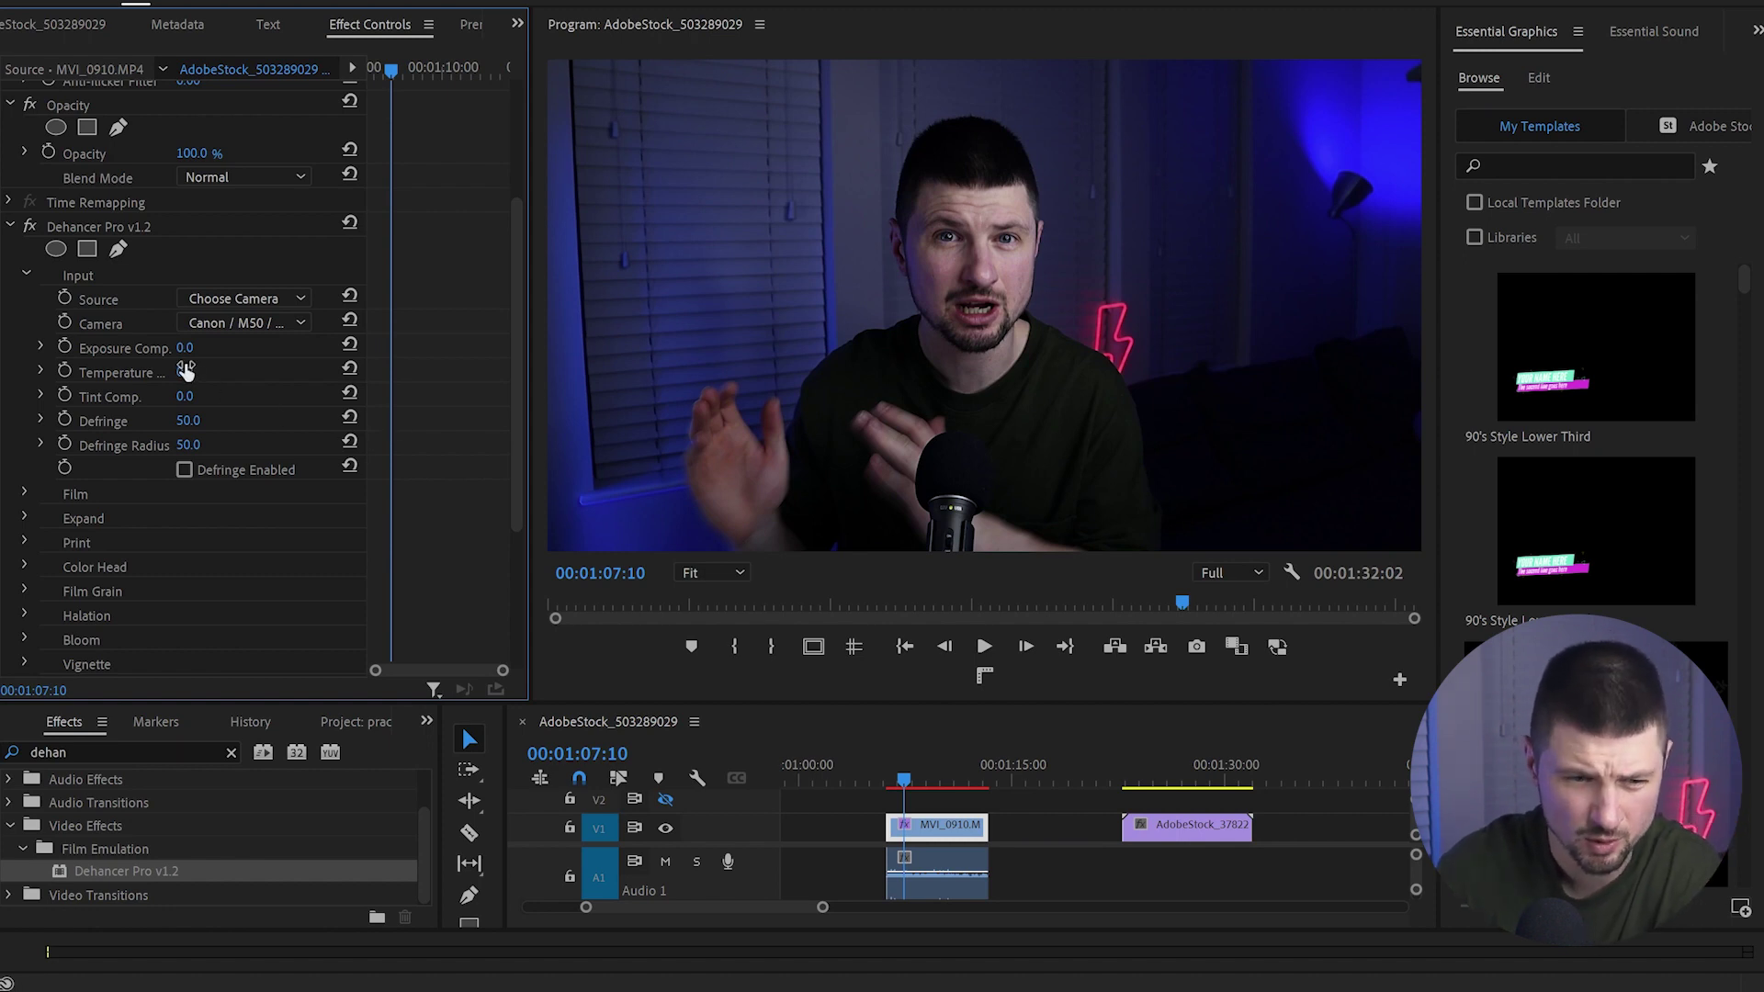
Set the input's exposure compensation to 0.3 and both temperature and tint compensation to 9.
{"action": "left_click", "coordinate": [186, 348]}
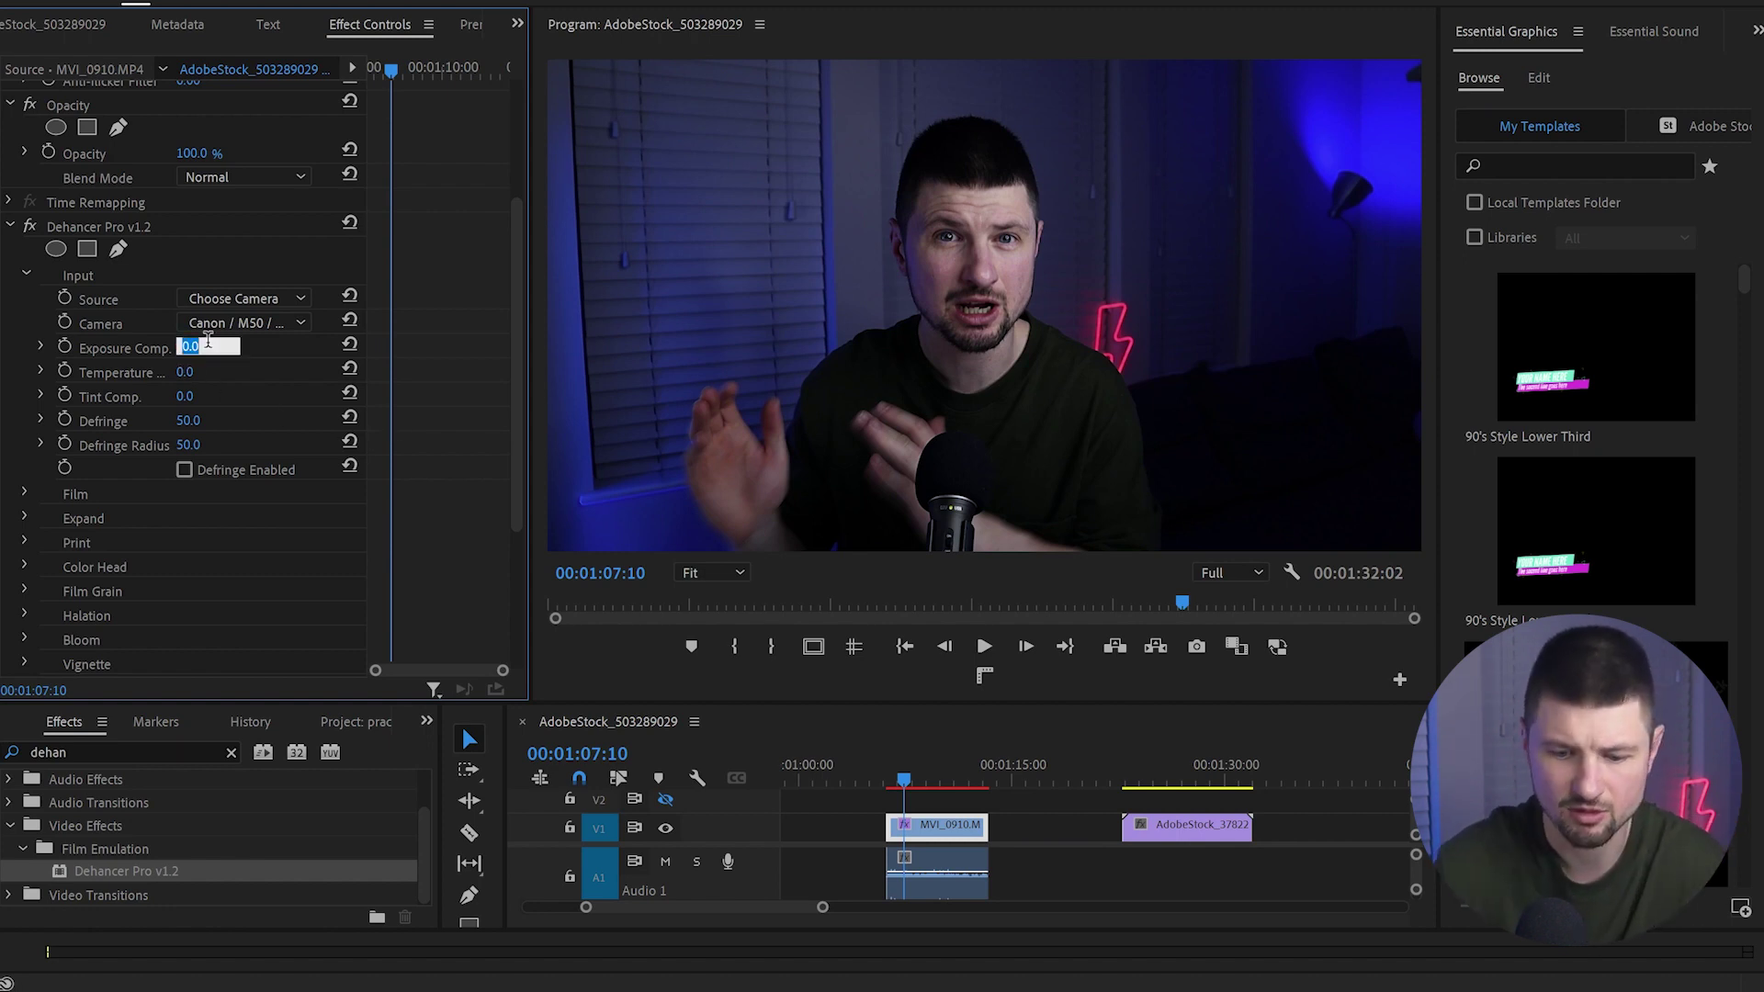
{"action": "type", "text": "0.3"}
{"action": "key", "text": "Return"}
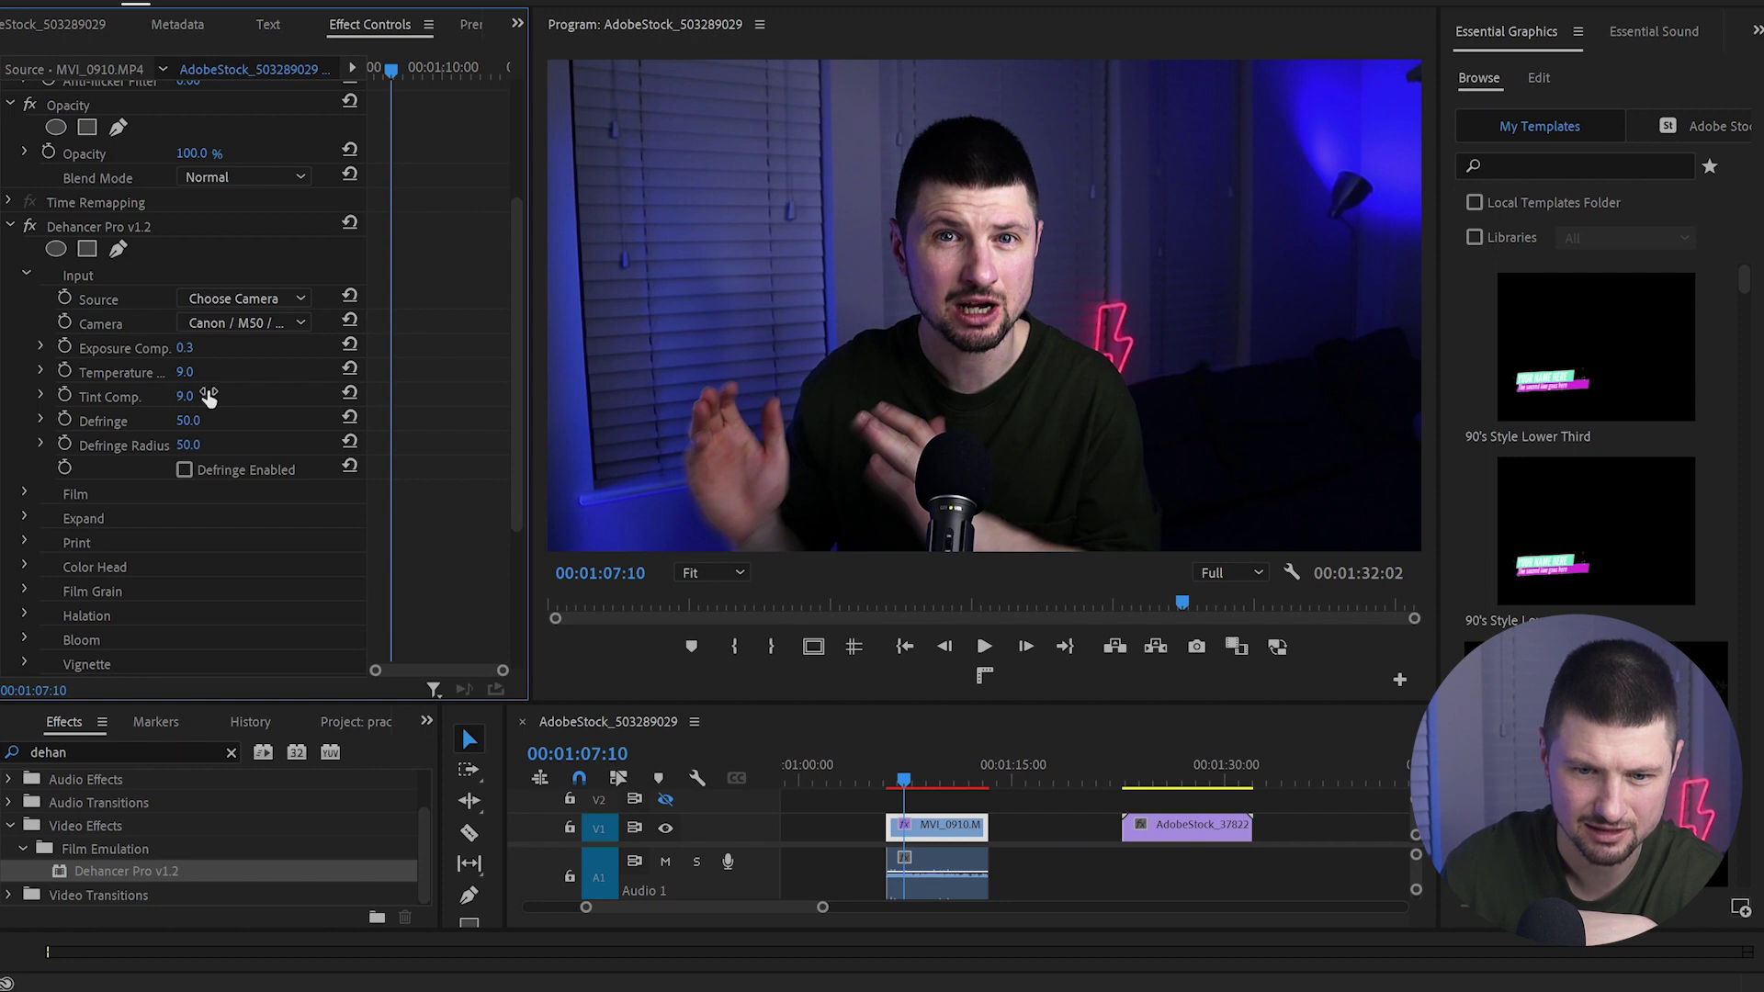
{"action": "left_click", "coordinate": [30, 226]}
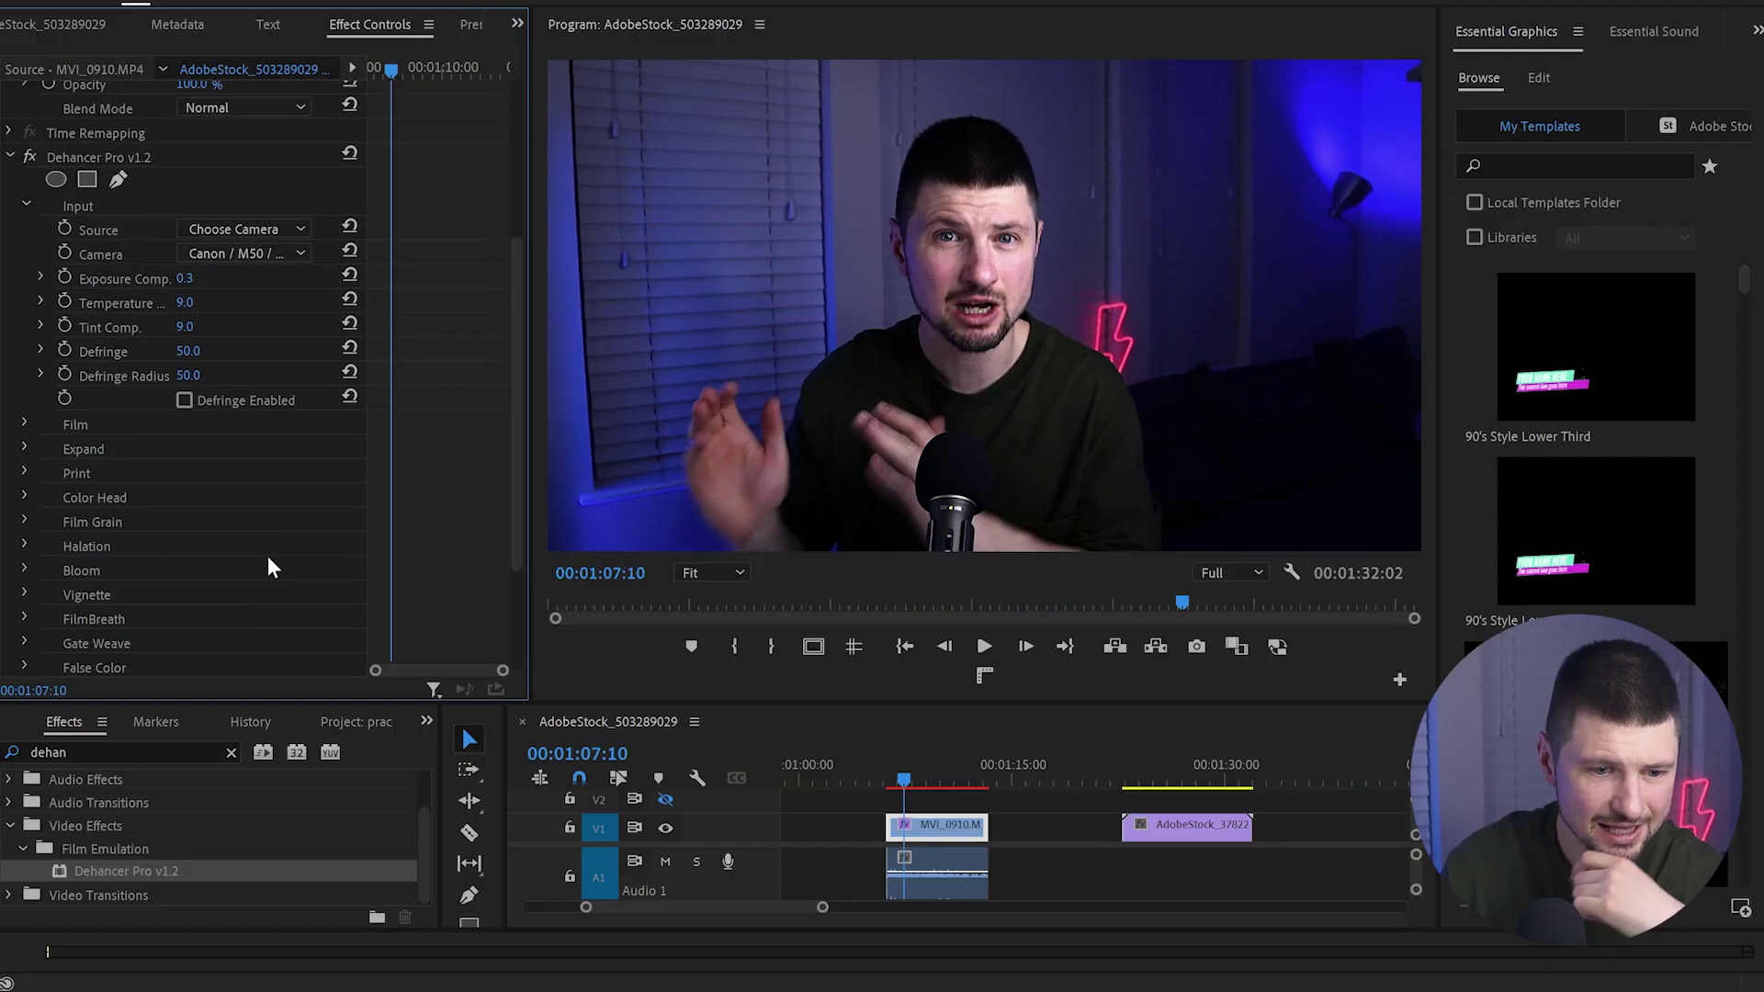
Enable Bloom with an impact of 100 and toggle it off and on to compare the picture.
{"action": "scroll", "coordinate": [269, 565], "scroll_direction": "down", "scroll_amount": 2}
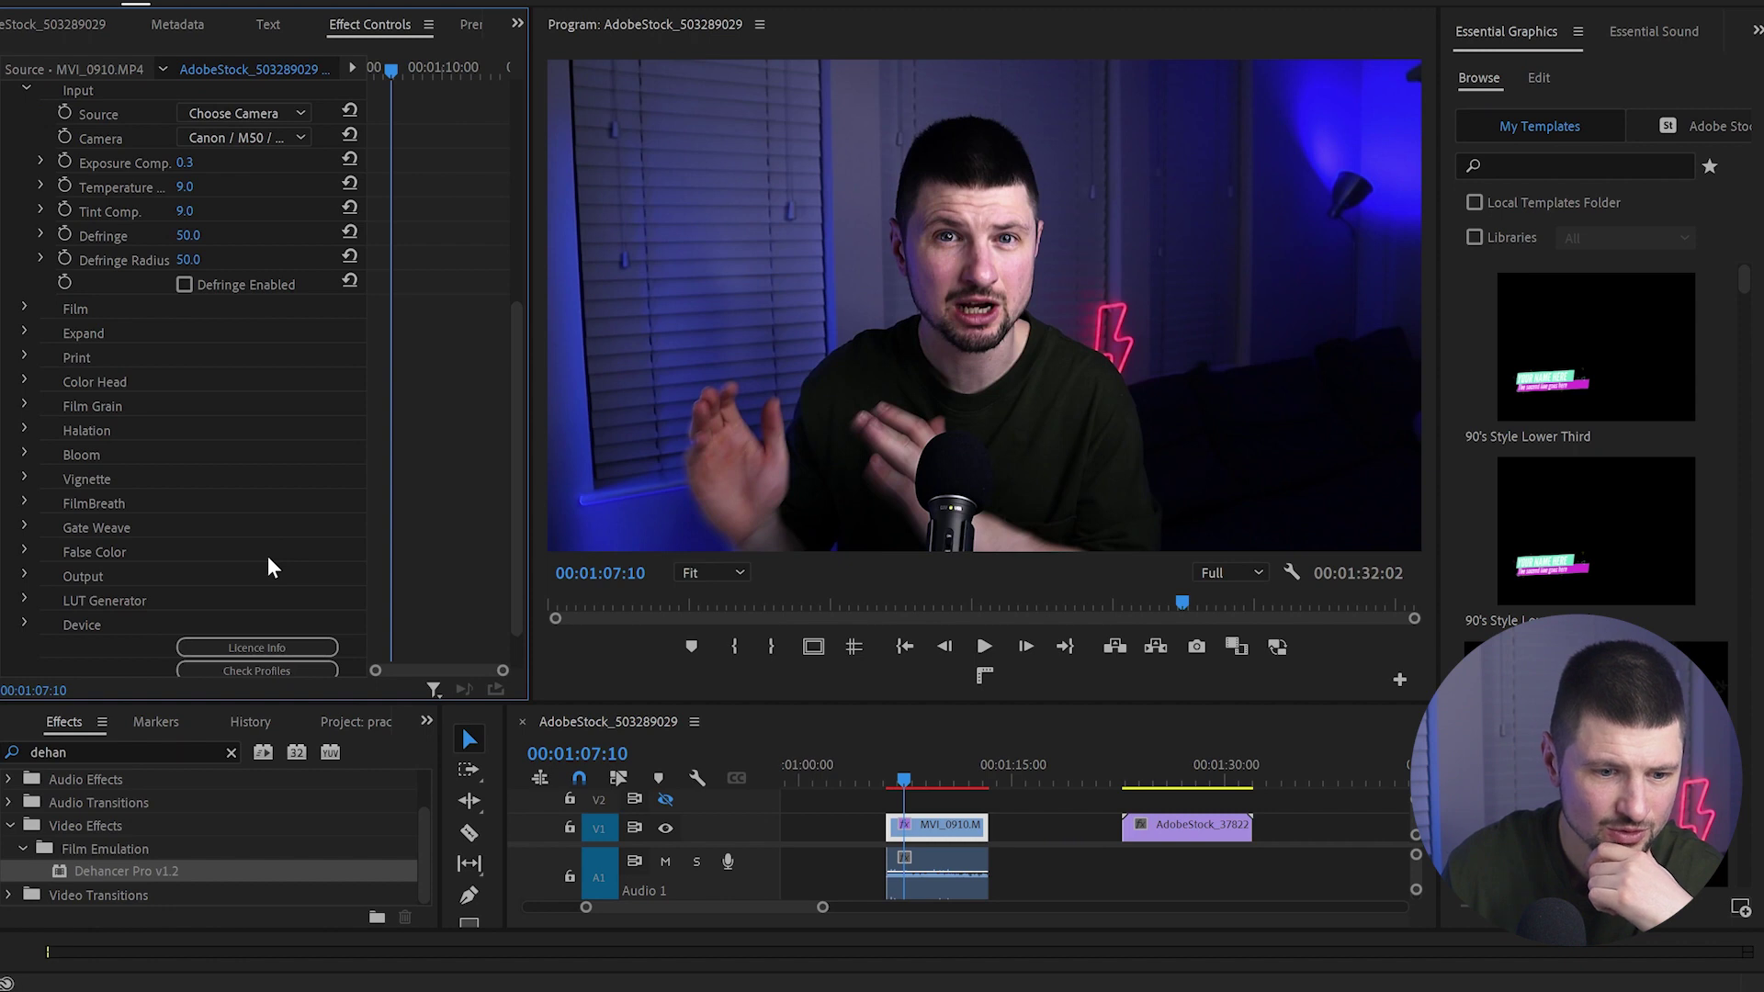
{"action": "left_click", "coordinate": [25, 455]}
{"action": "scroll", "coordinate": [13, 565], "scroll_direction": "down", "scroll_amount": 3}
{"action": "scroll", "coordinate": [14, 565], "scroll_direction": "down", "scroll_amount": 1}
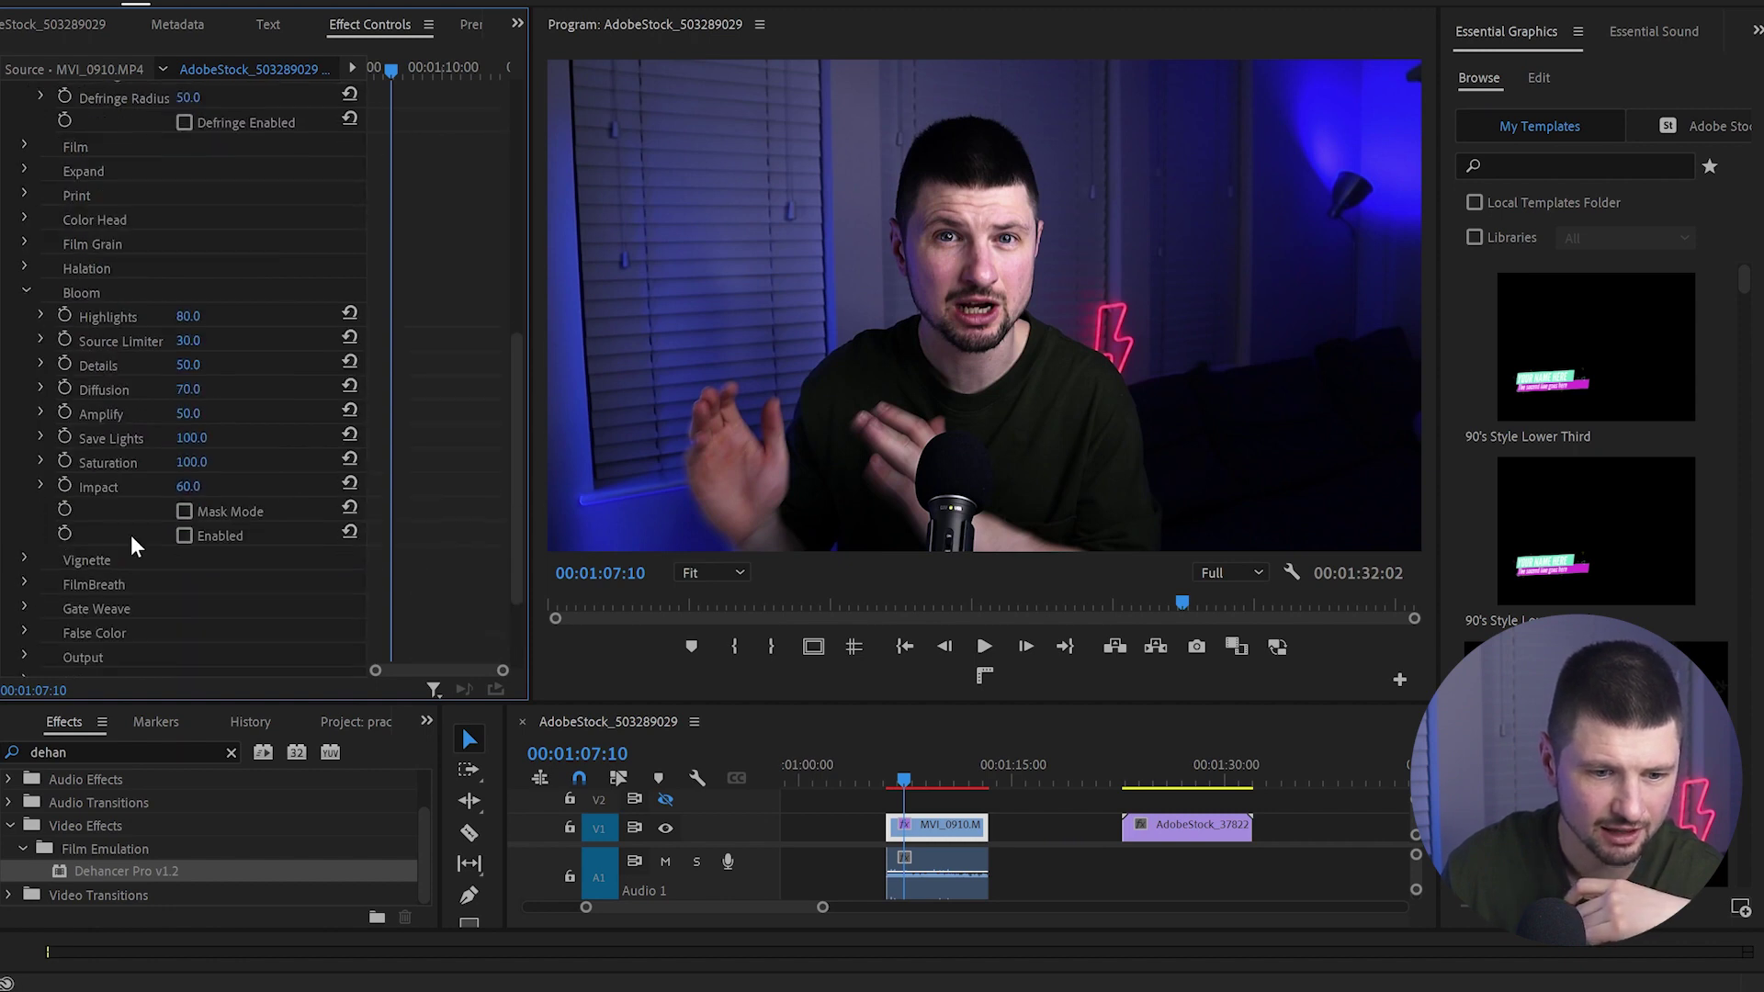
{"action": "left_click", "coordinate": [185, 536]}
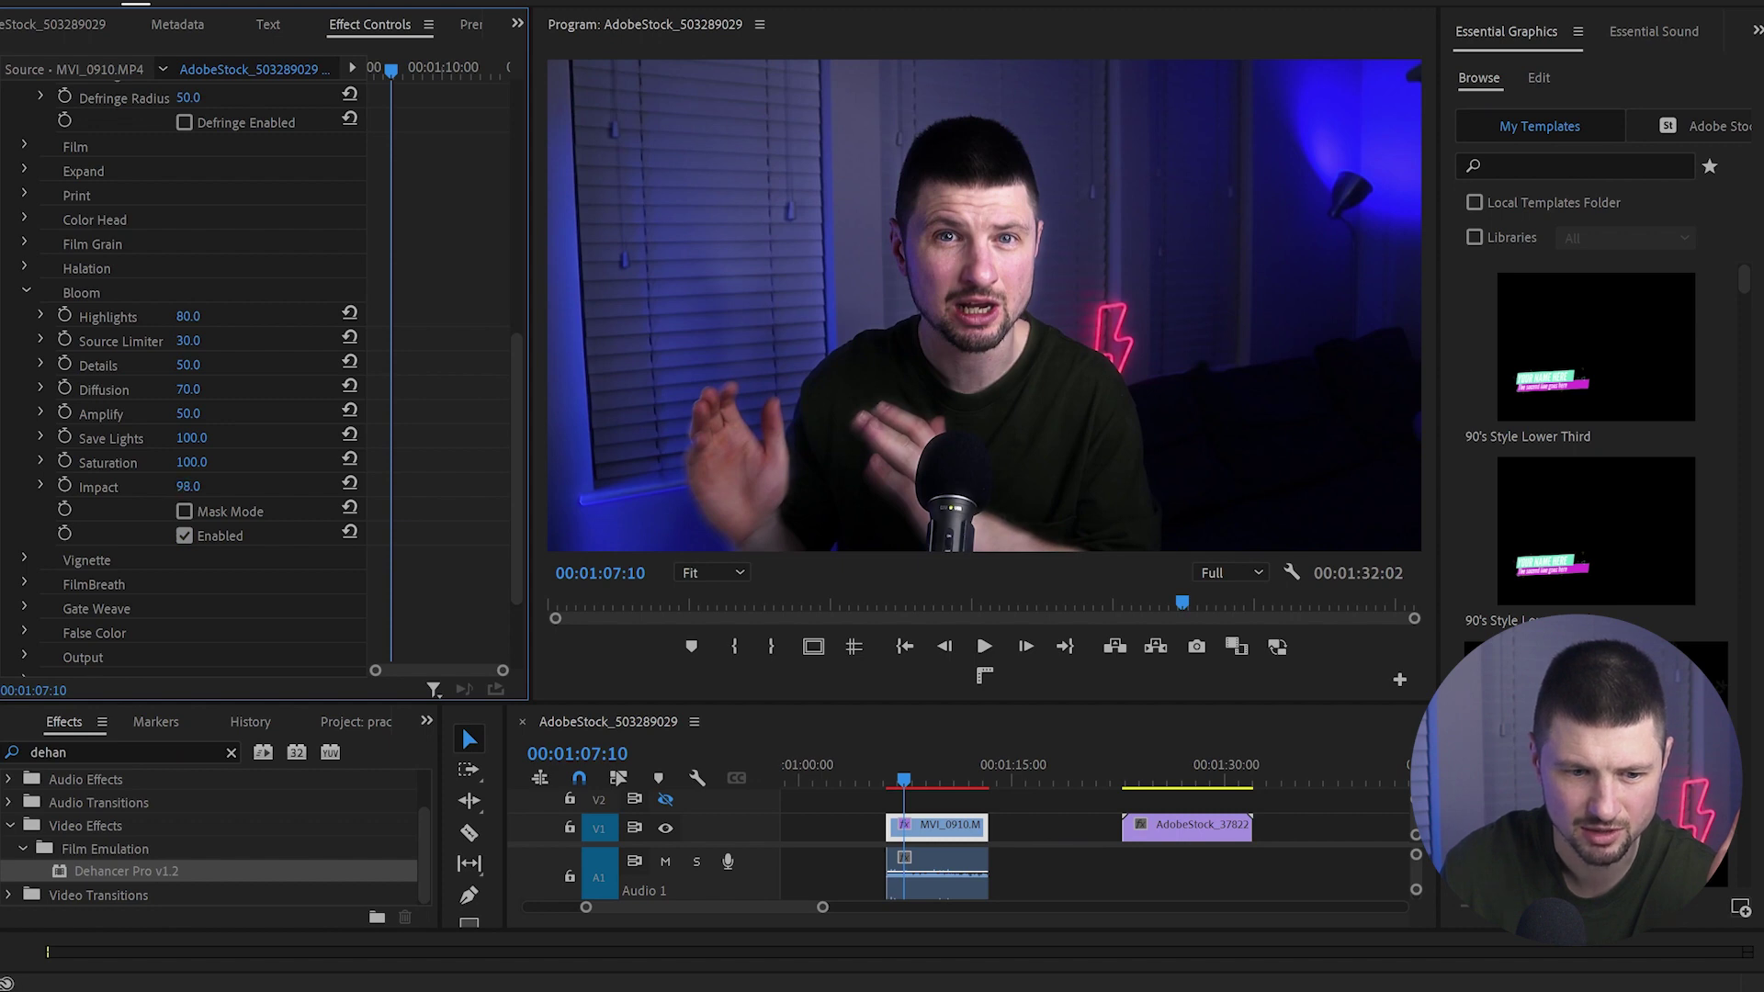
{"action": "left_click", "coordinate": [185, 536]}
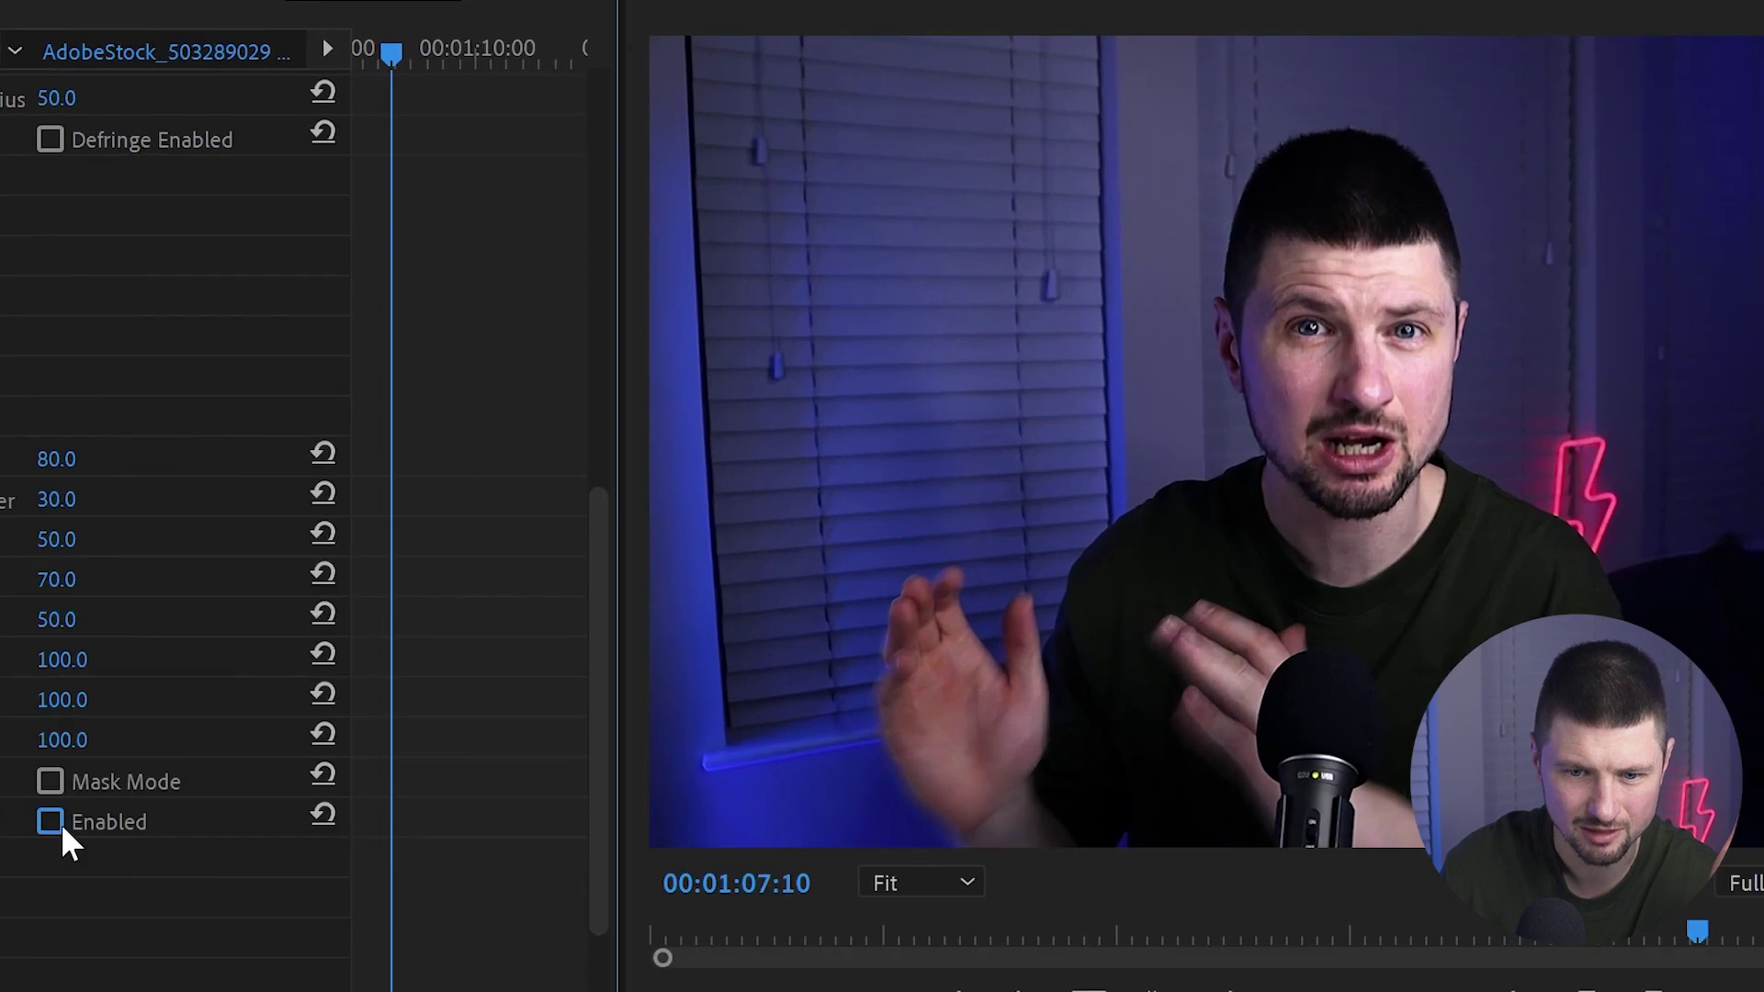
{"action": "left_click", "coordinate": [61, 823]}
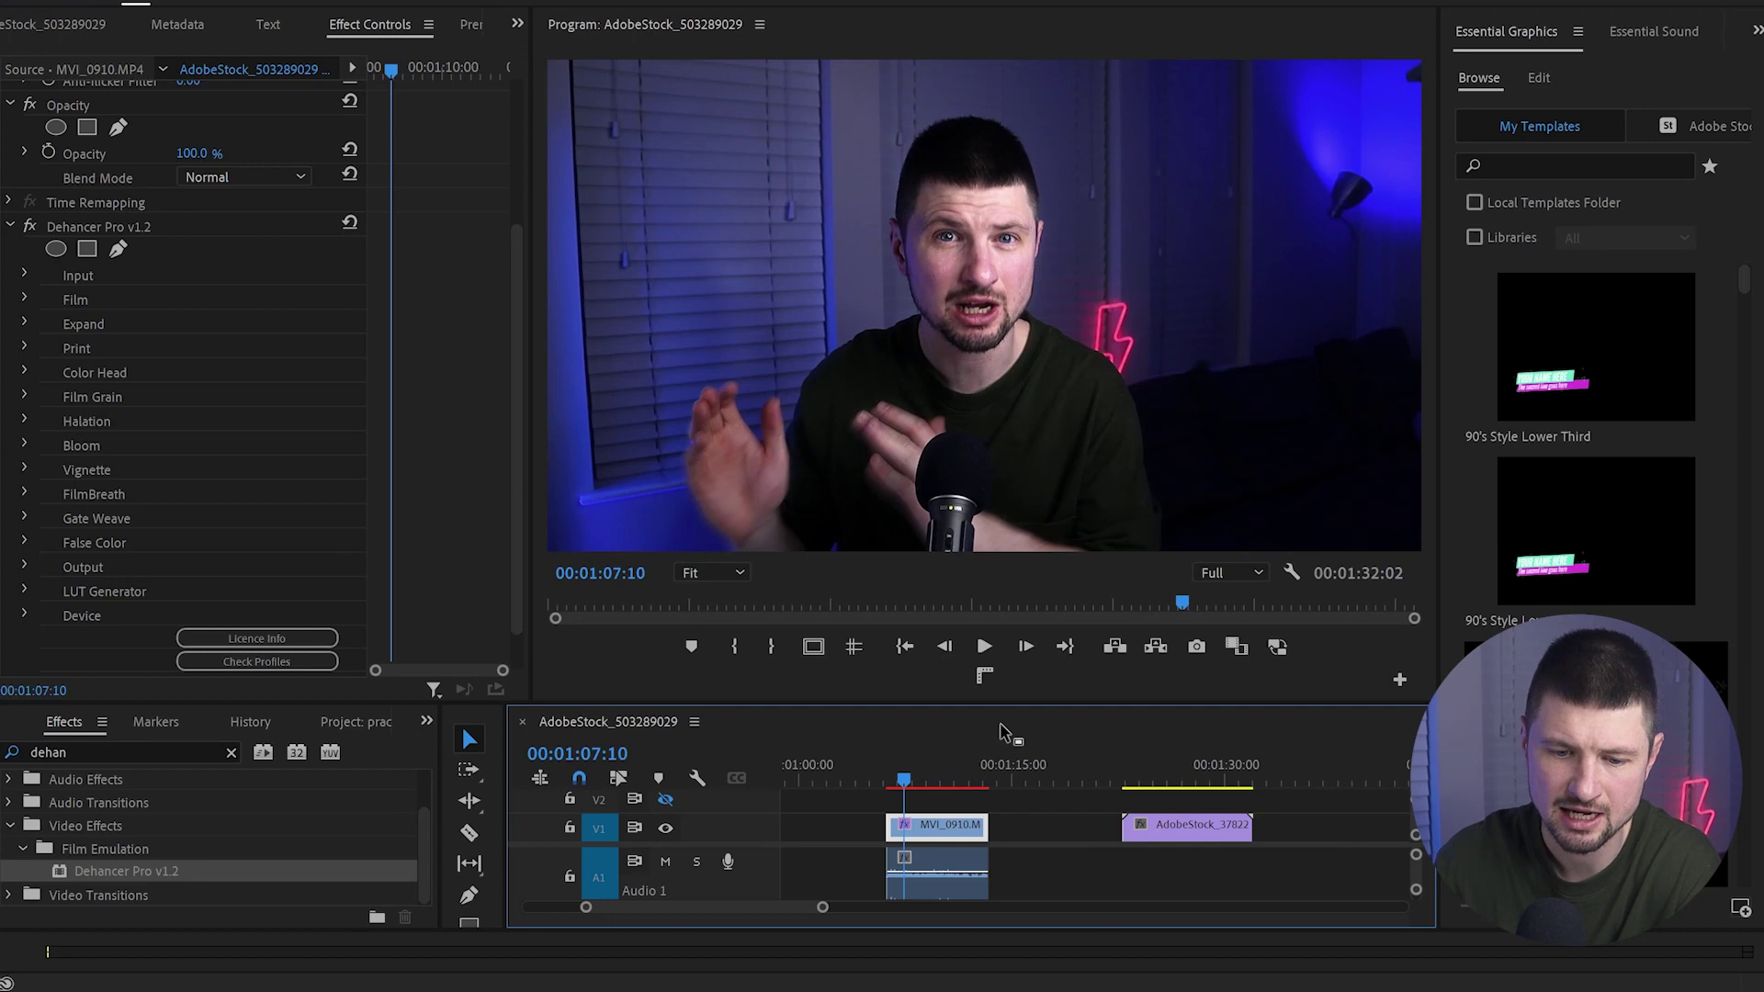
Move the playhead to the AdobeStock clip of the walking photographer and apply the Dehancer Pro v1.2 effect to it.
{"action": "left_click", "coordinate": [1144, 783]}
{"action": "scroll", "coordinate": [1150, 785], "scroll_direction": "down", "scroll_amount": 2}
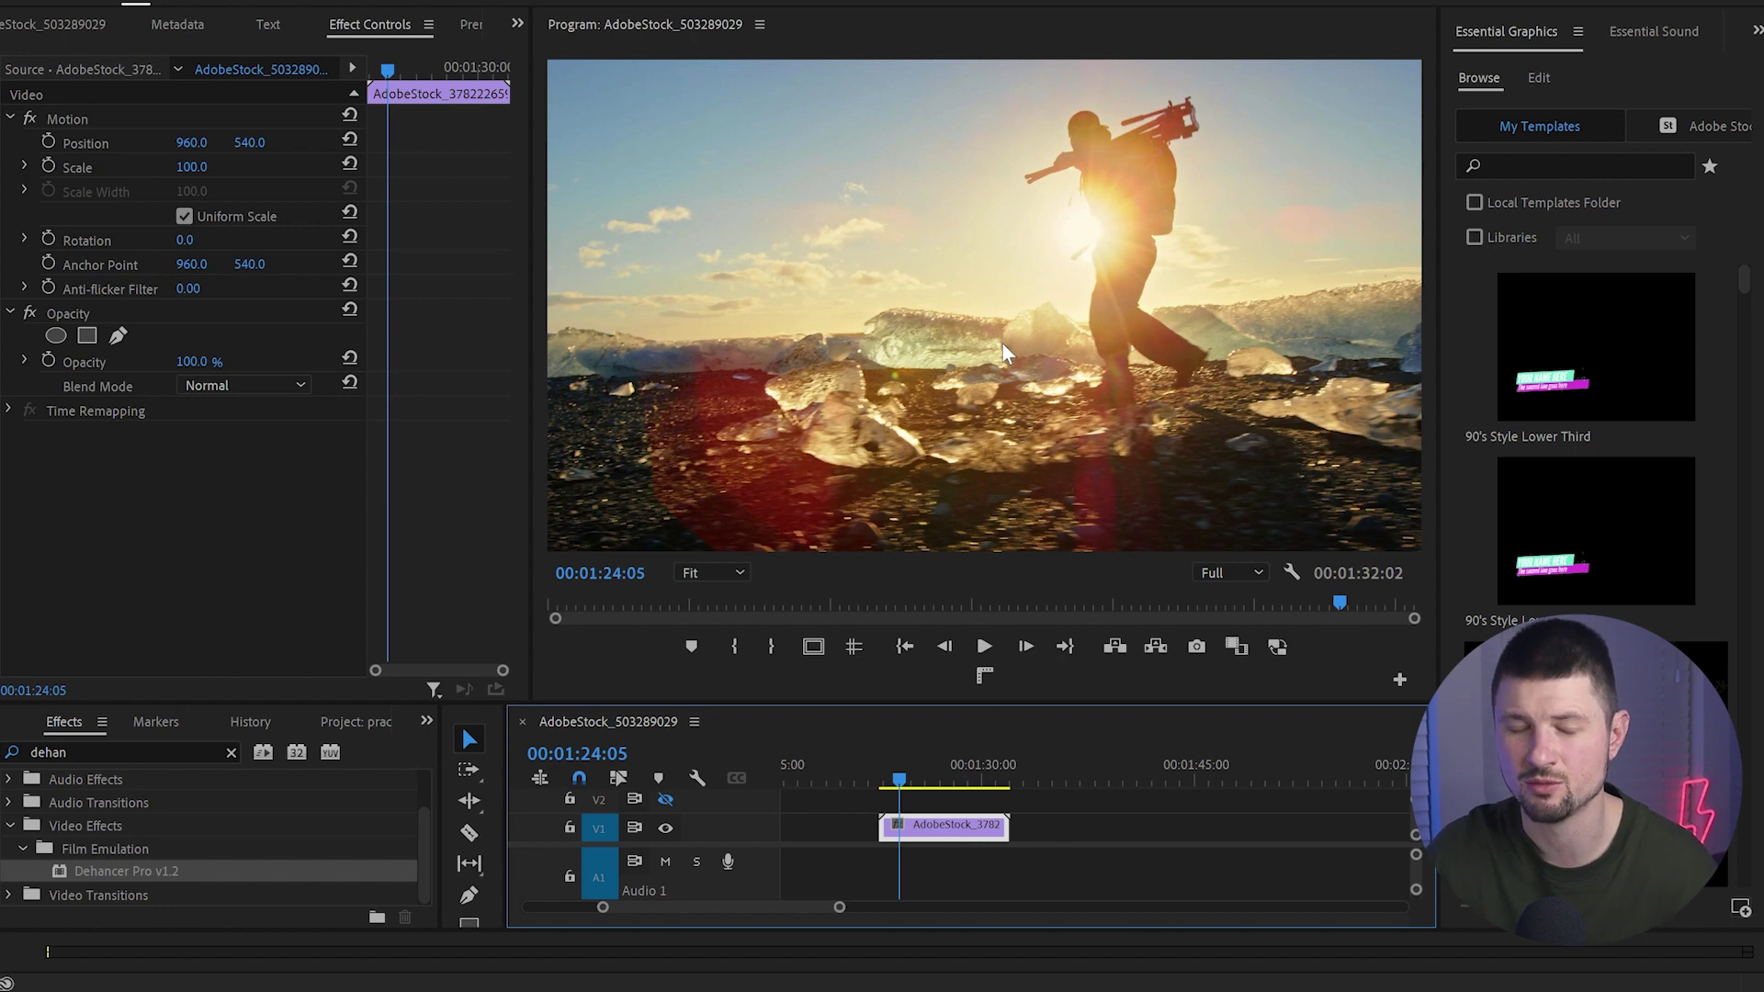
{"action": "left_click_drag", "start_coordinate": [177, 873], "coordinate": [963, 841]}
{"action": "scroll", "coordinate": [339, 445], "scroll_direction": "down", "scroll_amount": 5}
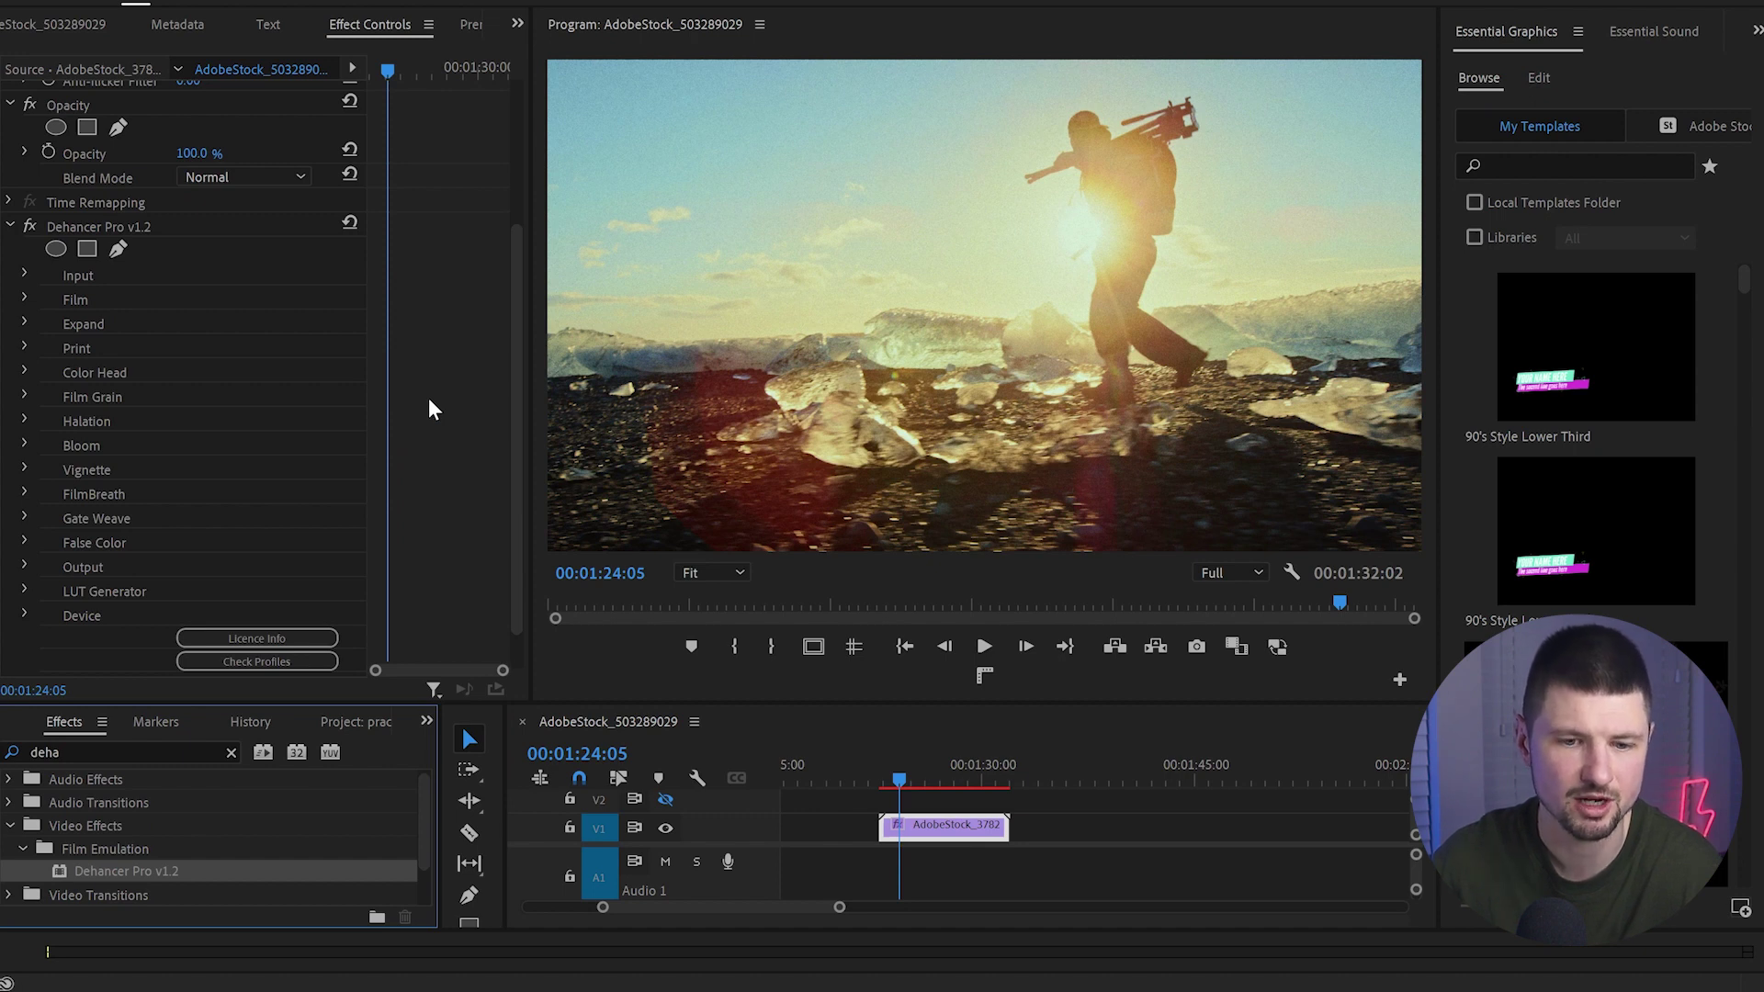
Set the Dehancer film profile of the AdobeStock clip to Kodak Supra 100.
{"action": "left_click", "coordinate": [25, 298]}
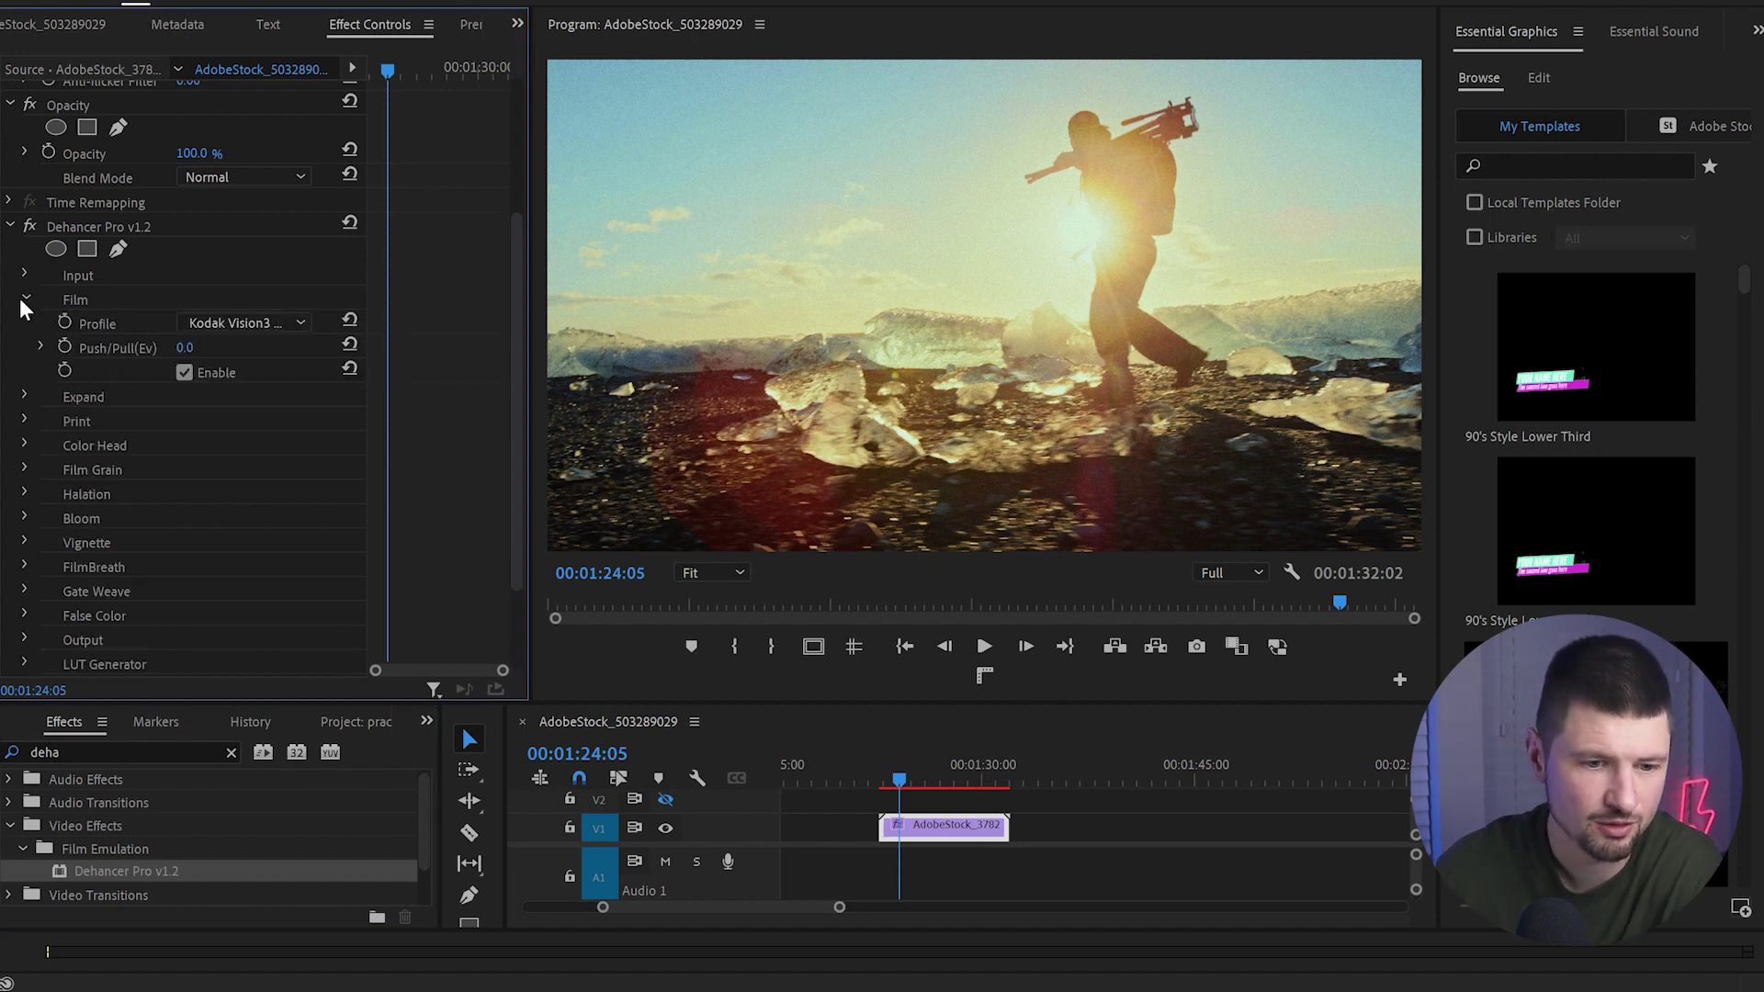
{"action": "left_click", "coordinate": [290, 325]}
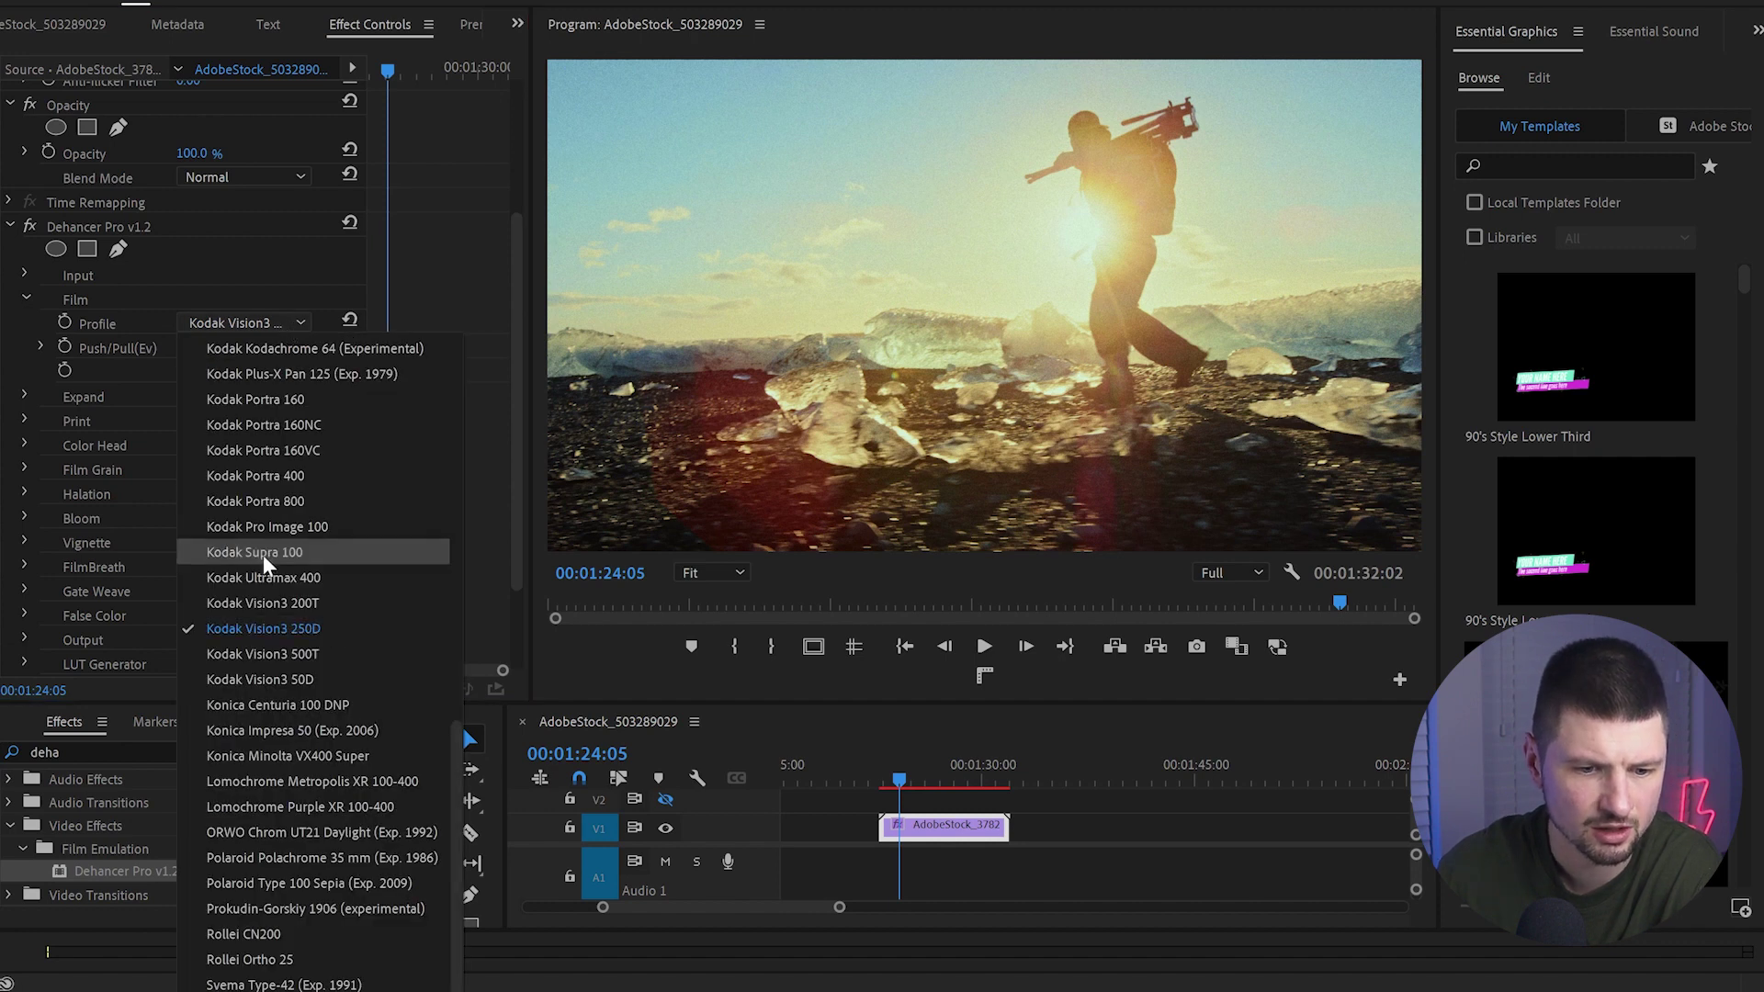
{"action": "left_click", "coordinate": [261, 554]}
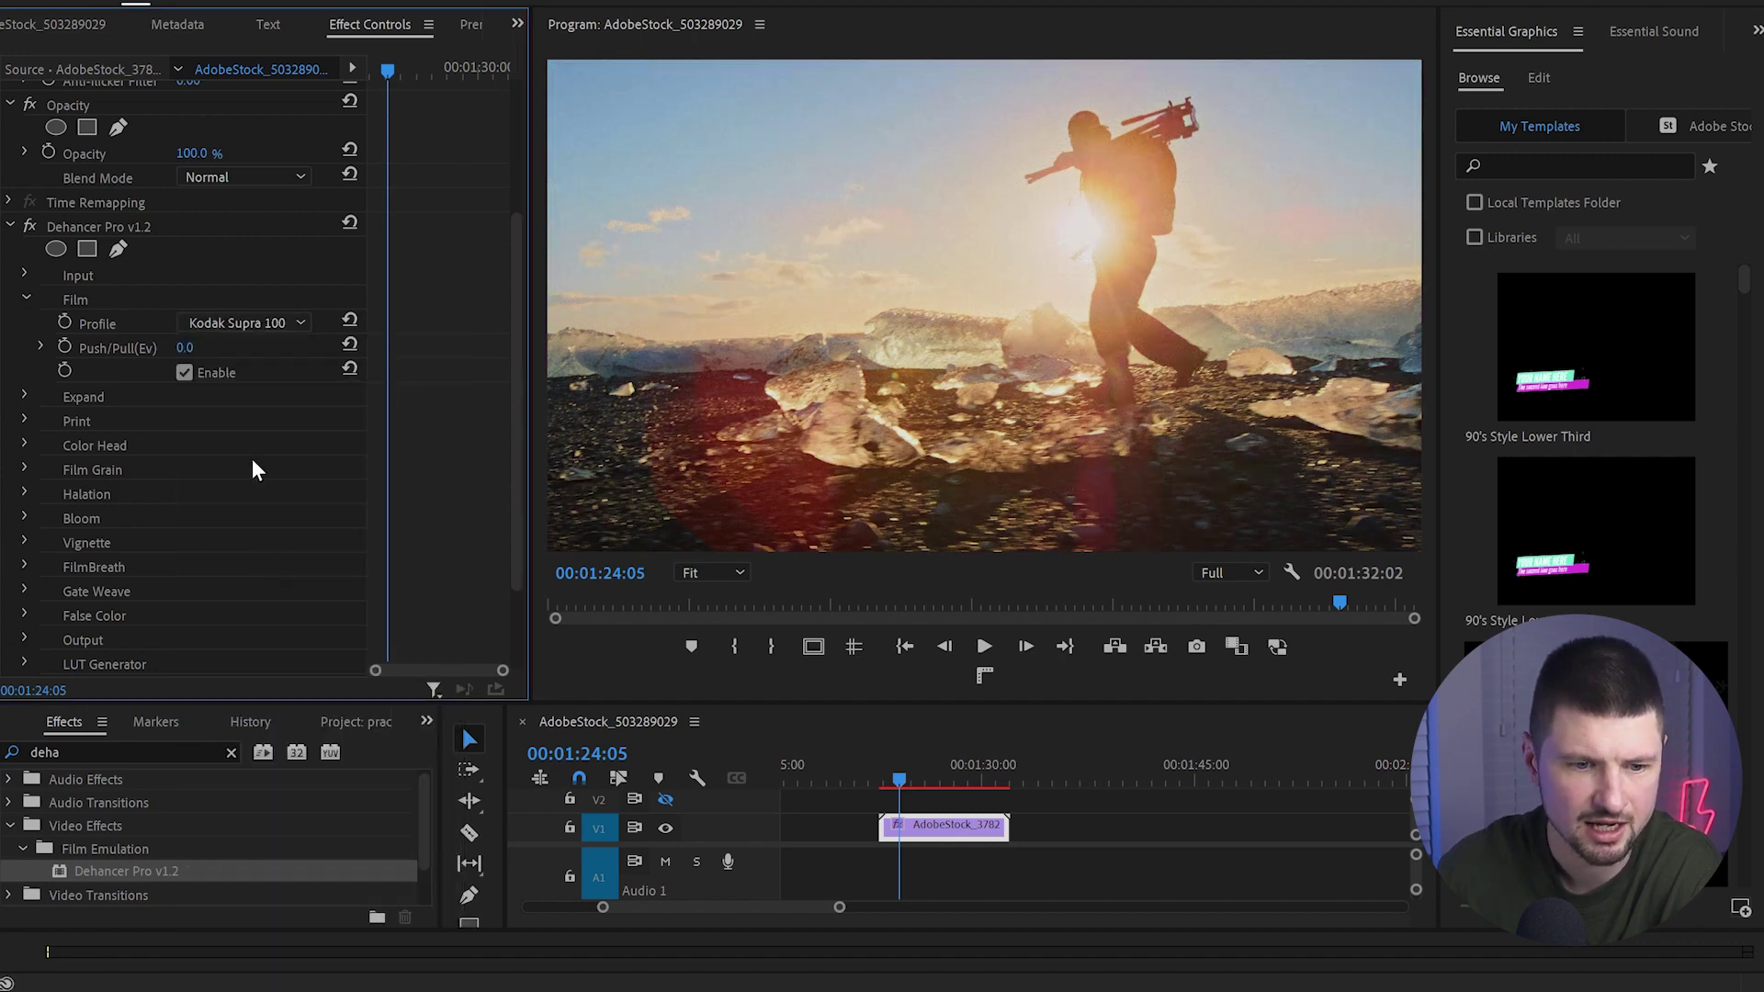
{"action": "left_click", "coordinate": [26, 298]}
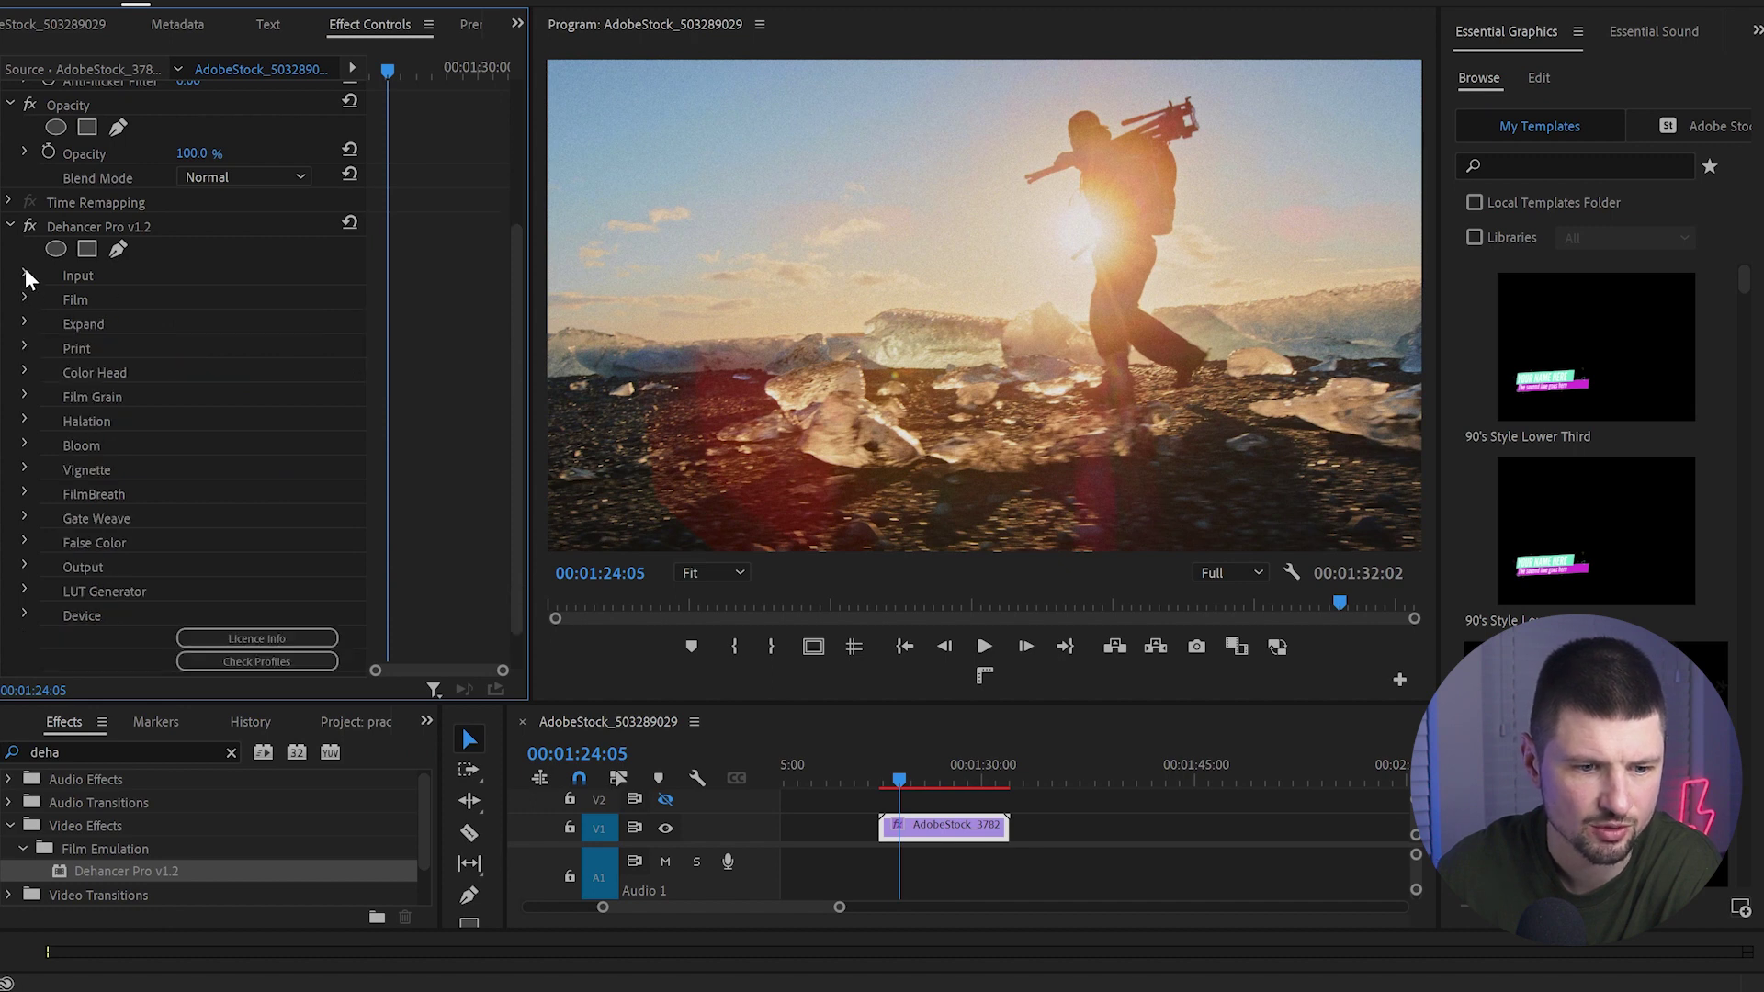
Set the AdobeStock clip's input source to Choose Camera with the DJI / Mavic 2 Zoom / D-Cinelike profile.
{"action": "left_click", "coordinate": [25, 274]}
{"action": "left_click", "coordinate": [220, 300]}
{"action": "left_click", "coordinate": [271, 470]}
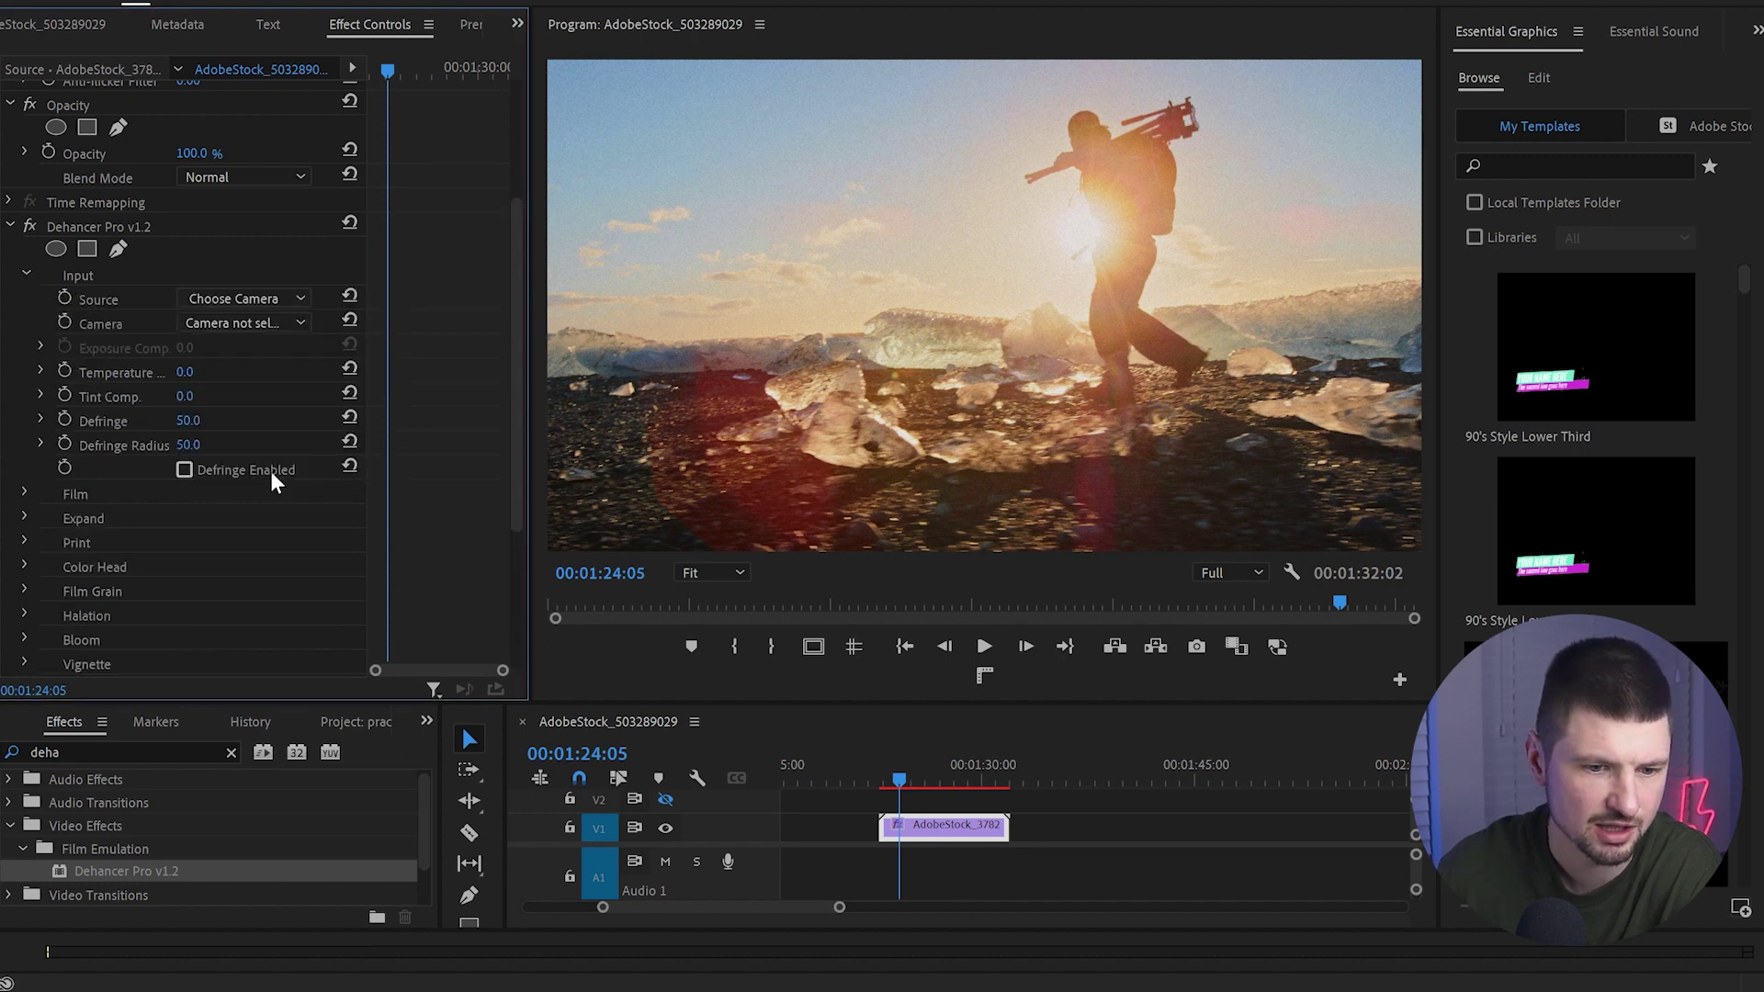
{"action": "left_click", "coordinate": [260, 323]}
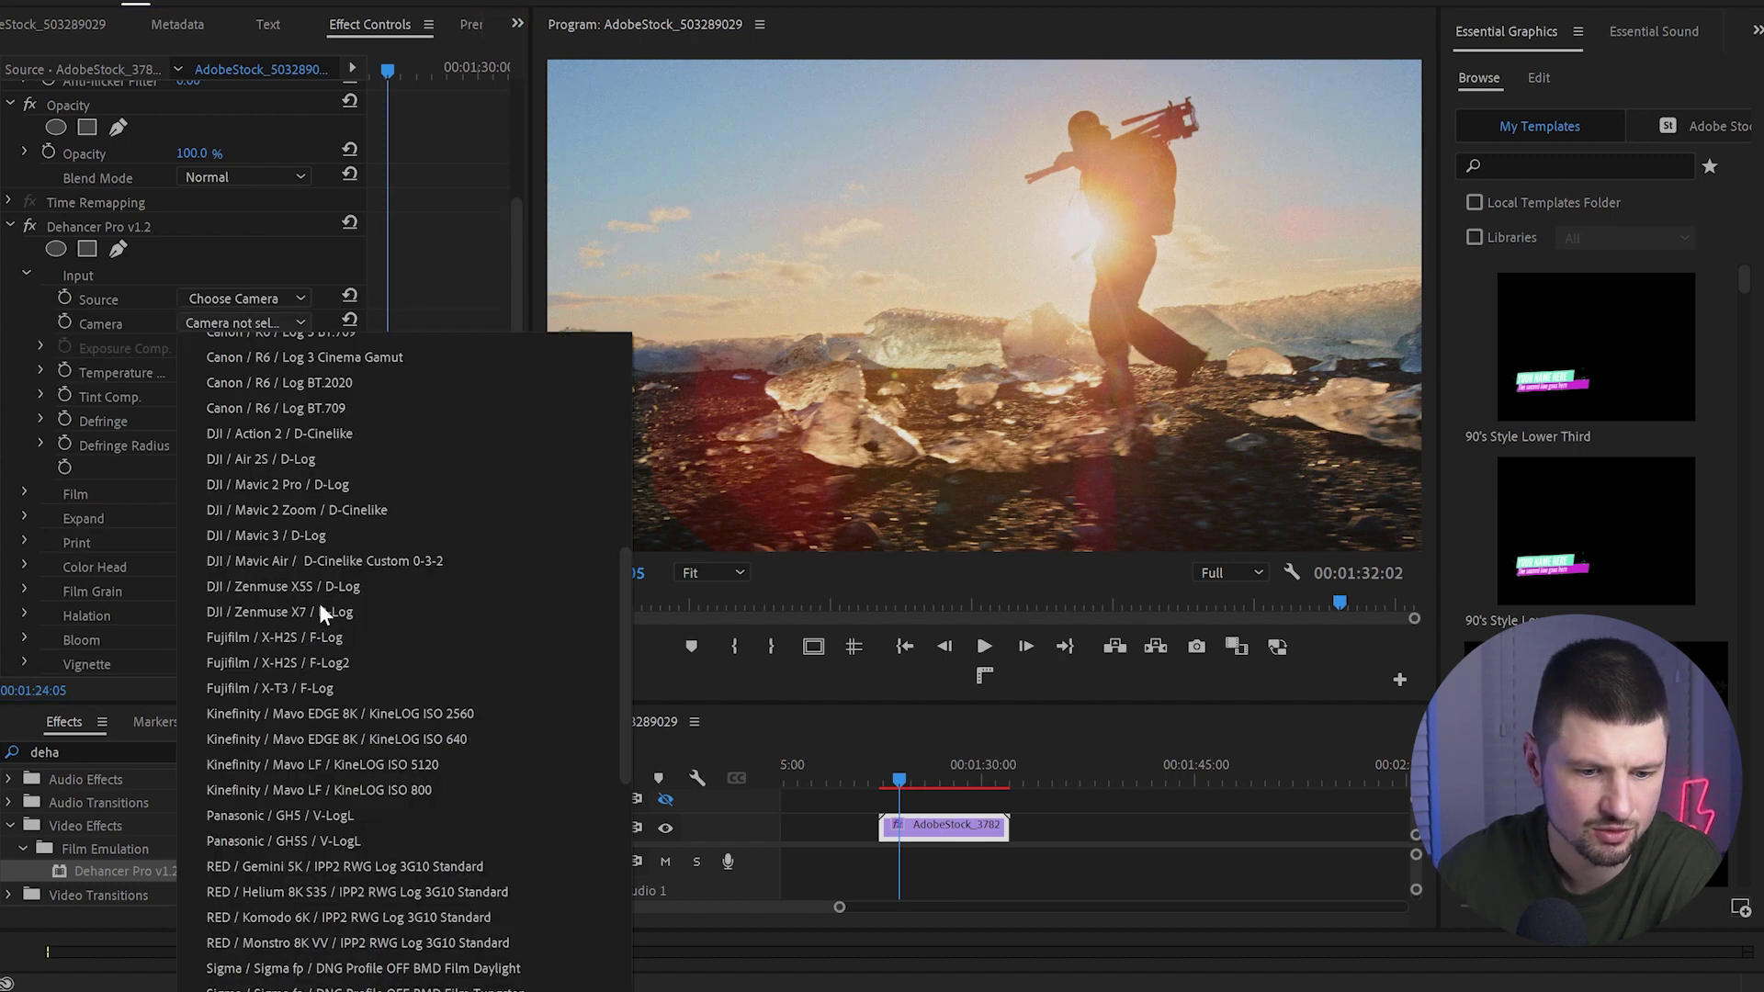
{"action": "left_click", "coordinate": [289, 510]}
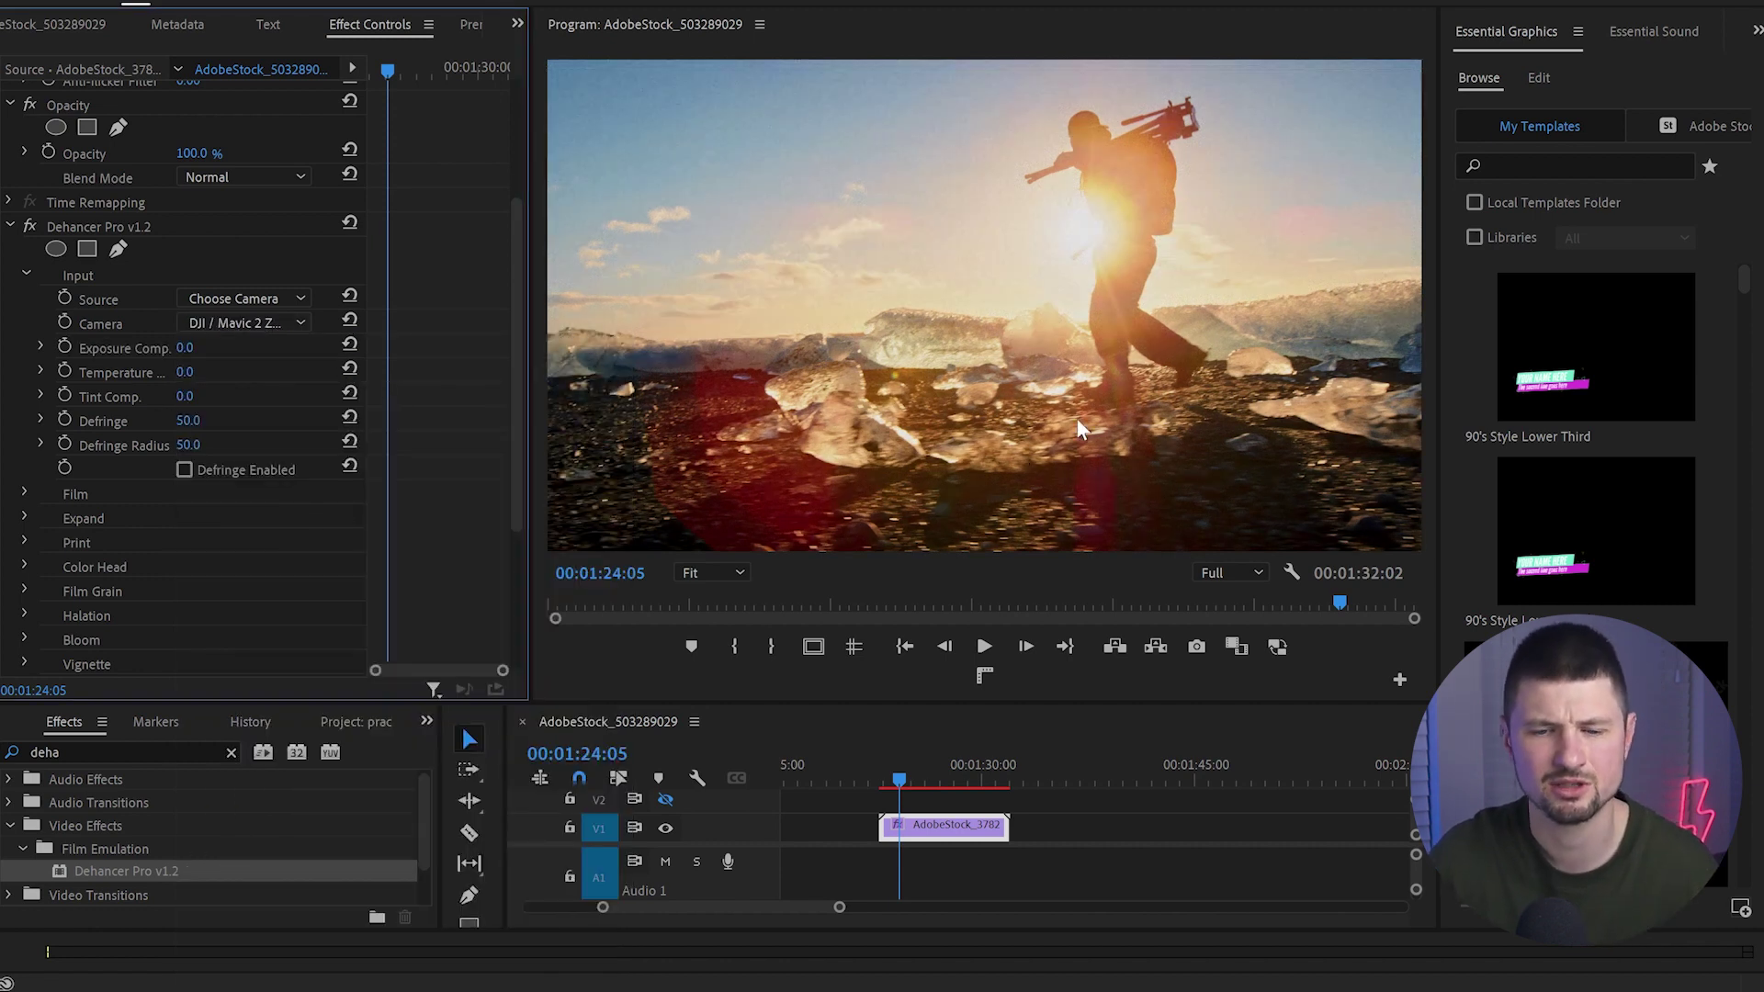
Set the input's temperature compensation to -27 and its tint compensation to 21.
{"action": "scroll", "coordinate": [401, 377], "scroll_direction": "down", "scroll_amount": 1}
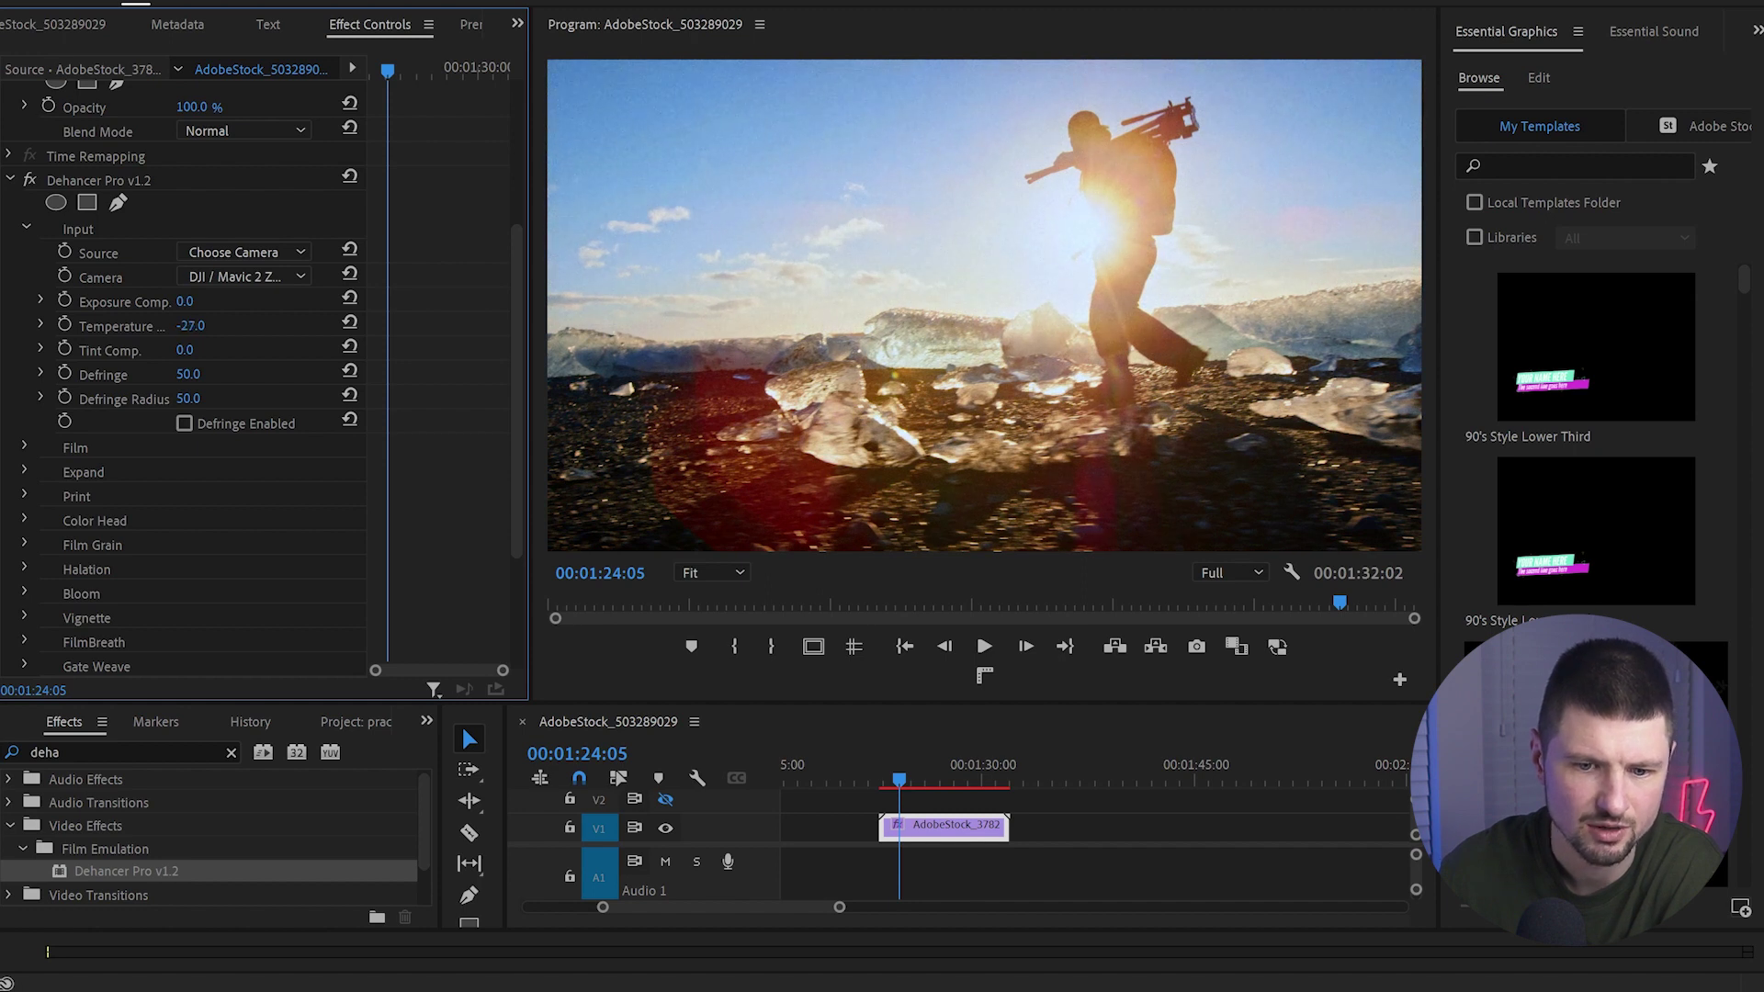
{"action": "scroll", "coordinate": [207, 327], "scroll_direction": "down", "scroll_amount": 1}
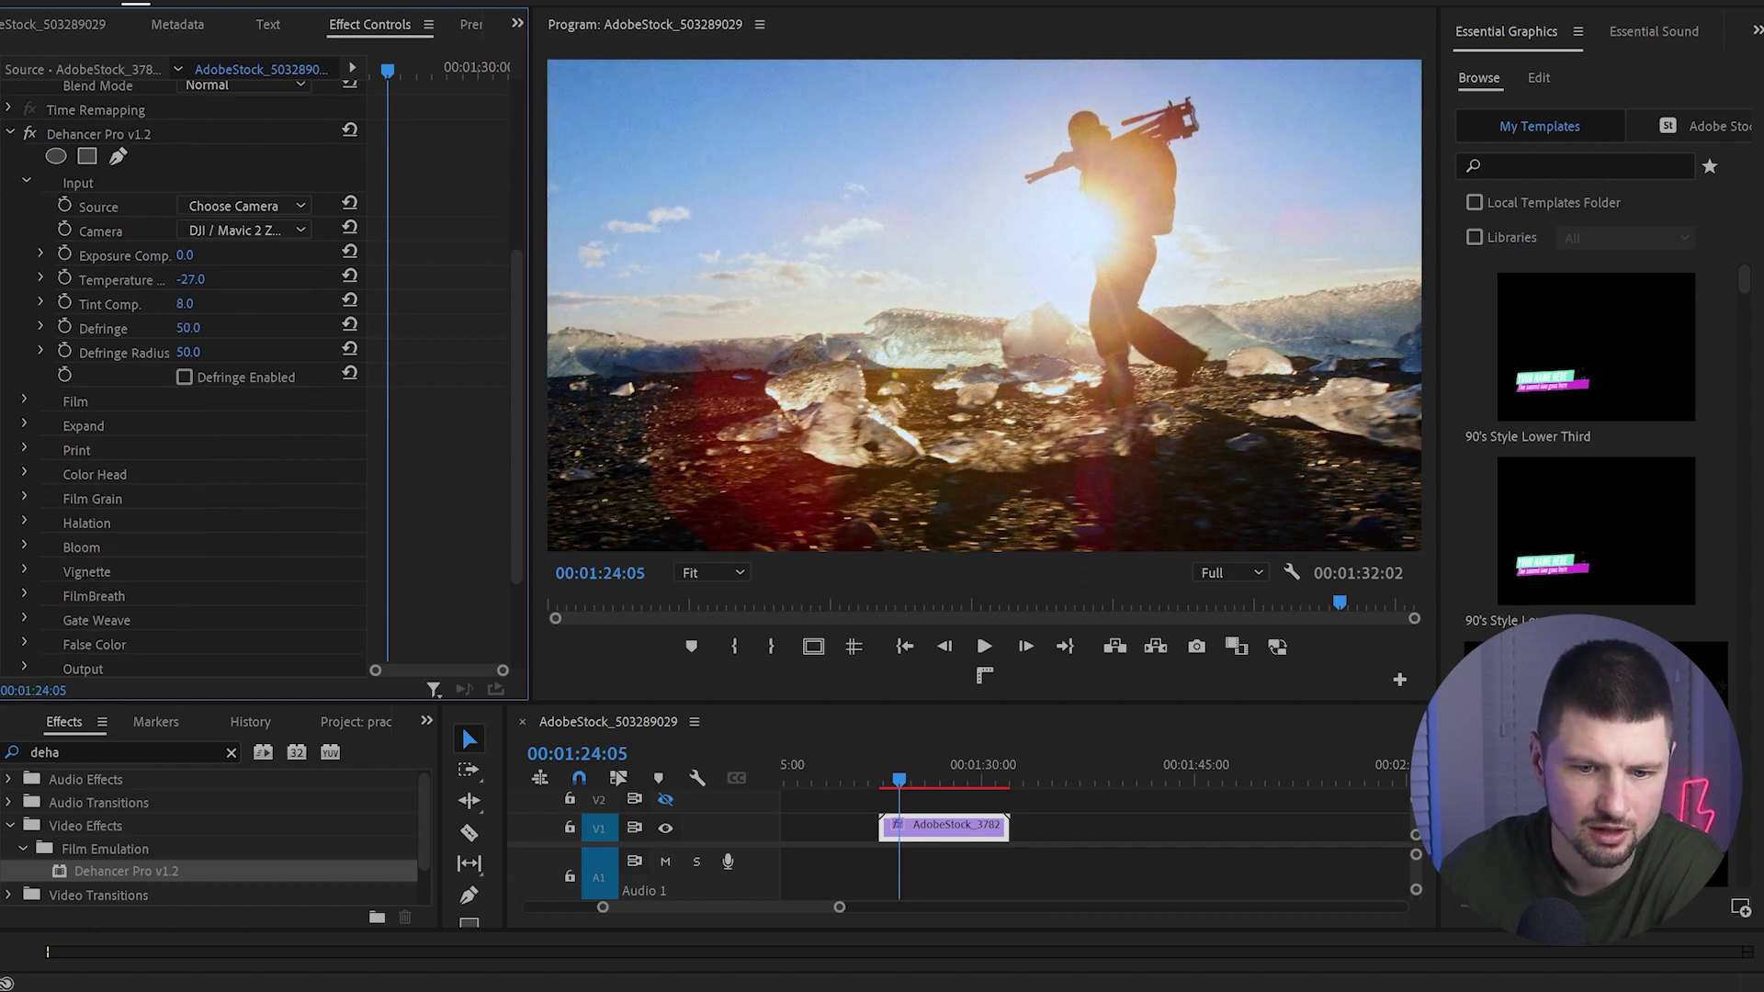
{"action": "left_click_drag", "start_coordinate": [189, 303], "coordinate": [198, 304]}
{"action": "scroll", "coordinate": [248, 334], "scroll_direction": "down", "scroll_amount": 1}
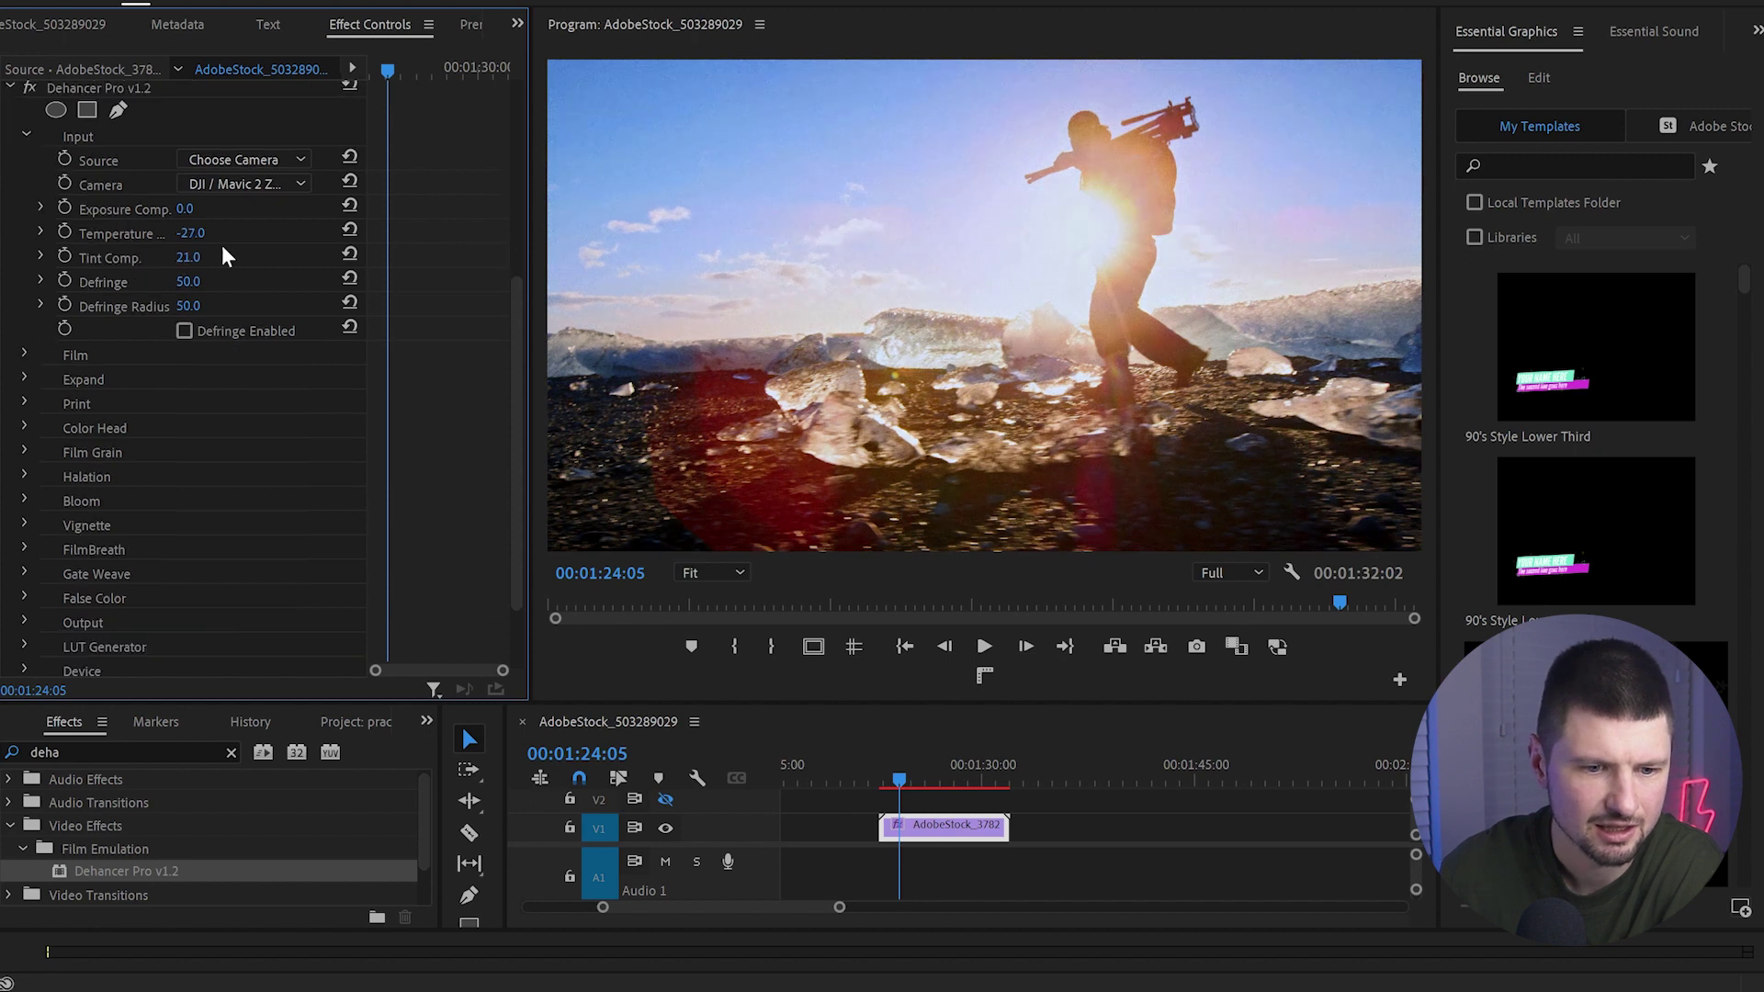
Open the Halation settings of the Dehancer effect and enable halation on the AdobeStock clip.
{"action": "scroll", "coordinate": [280, 292], "scroll_direction": "down", "scroll_amount": 1}
{"action": "scroll", "coordinate": [281, 292], "scroll_direction": "down", "scroll_amount": 1}
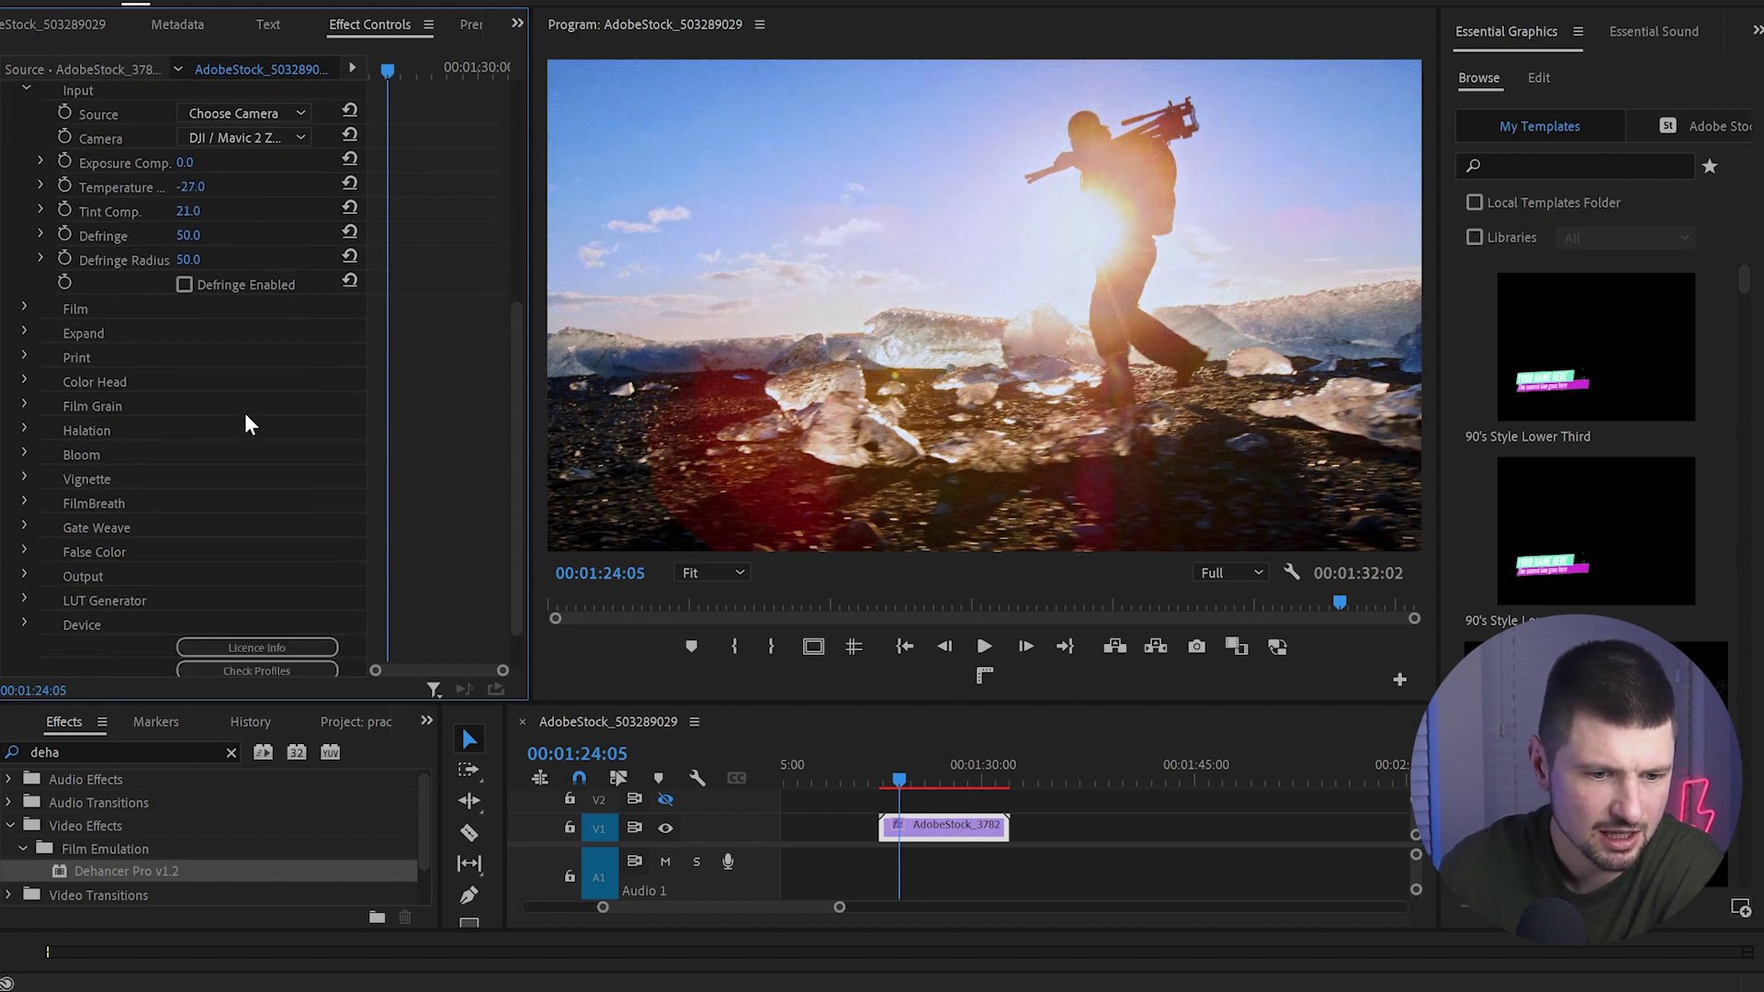
{"action": "left_click", "coordinate": [24, 411]}
{"action": "scroll", "coordinate": [23, 407], "scroll_direction": "down", "scroll_amount": 3}
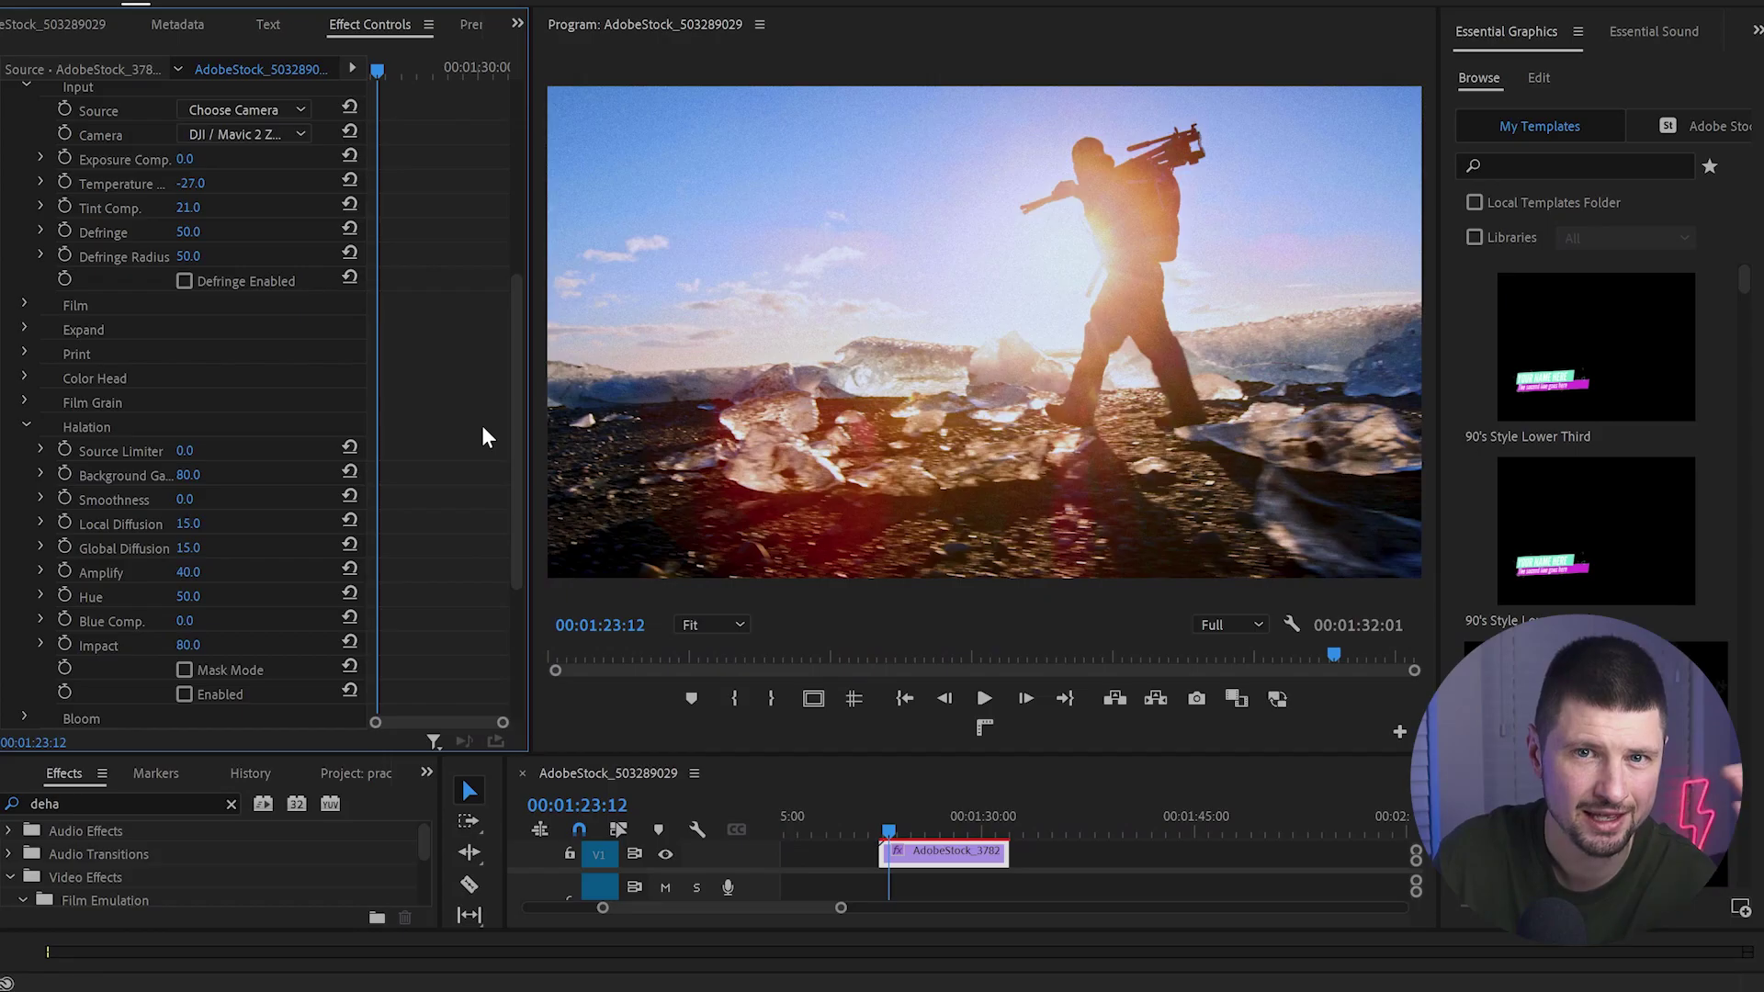
{"action": "scroll", "coordinate": [464, 450], "scroll_direction": "down", "scroll_amount": 3}
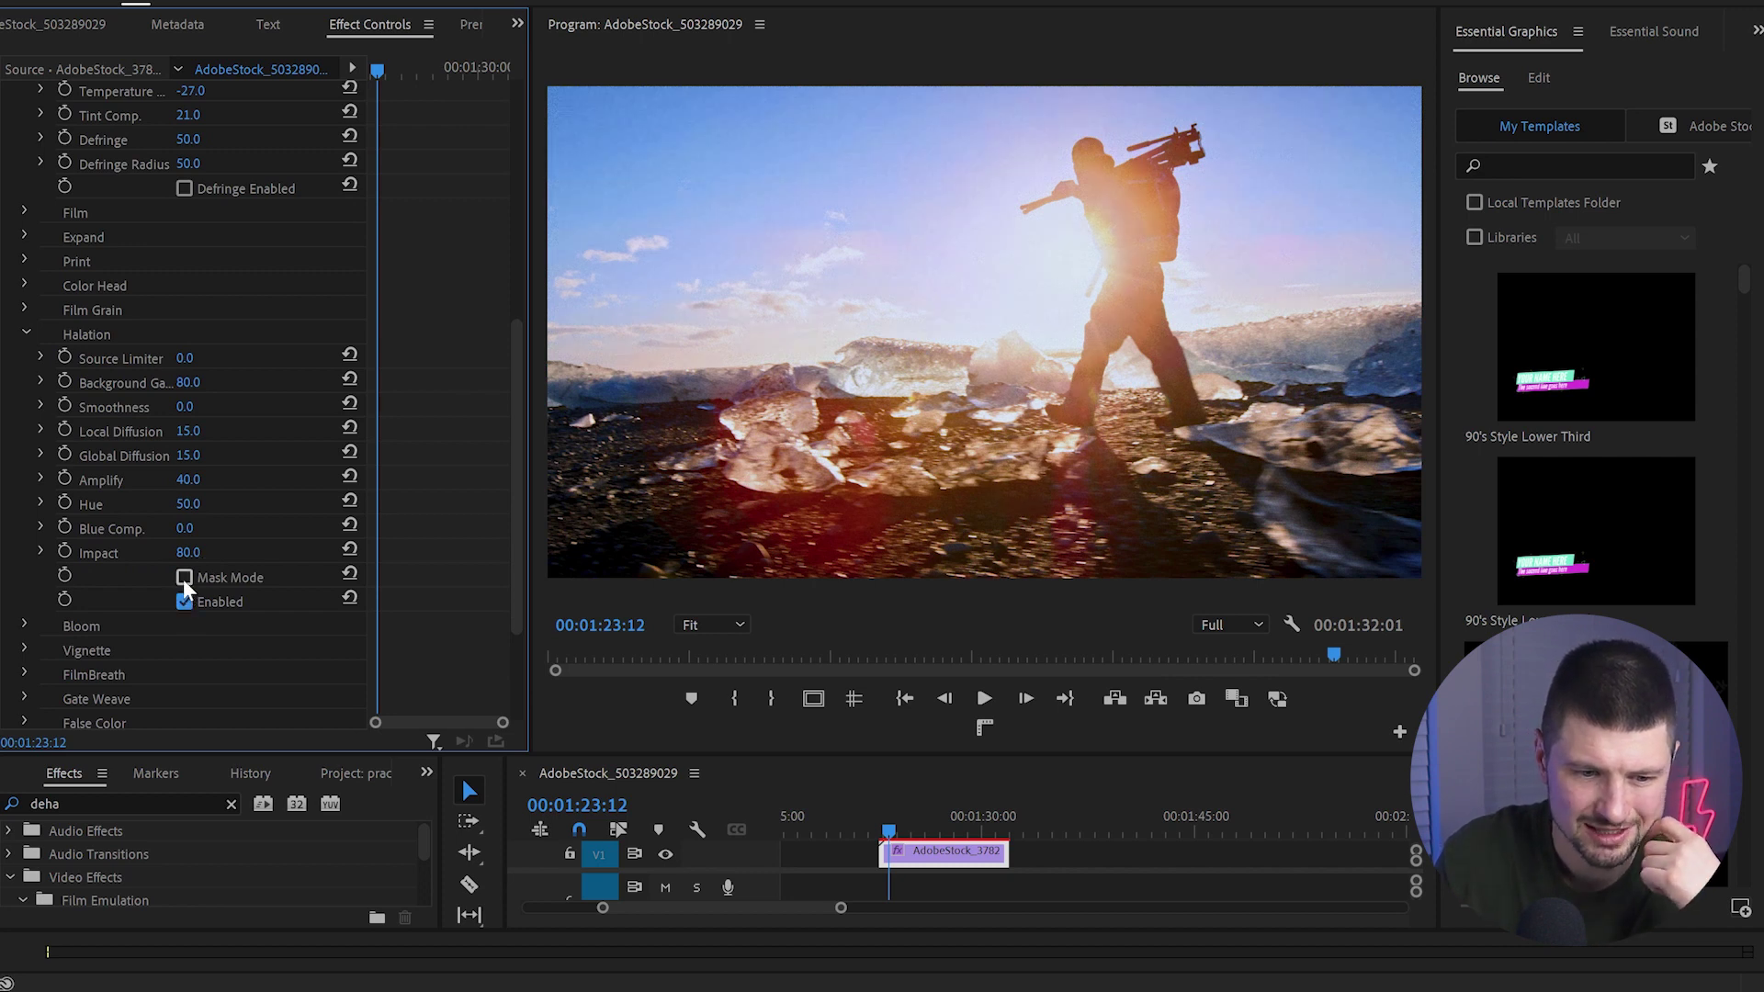
Using the halation mask as a temporary preview, set the halation's impact to 100 and its global diffusion to 98.
{"action": "left_click", "coordinate": [185, 579]}
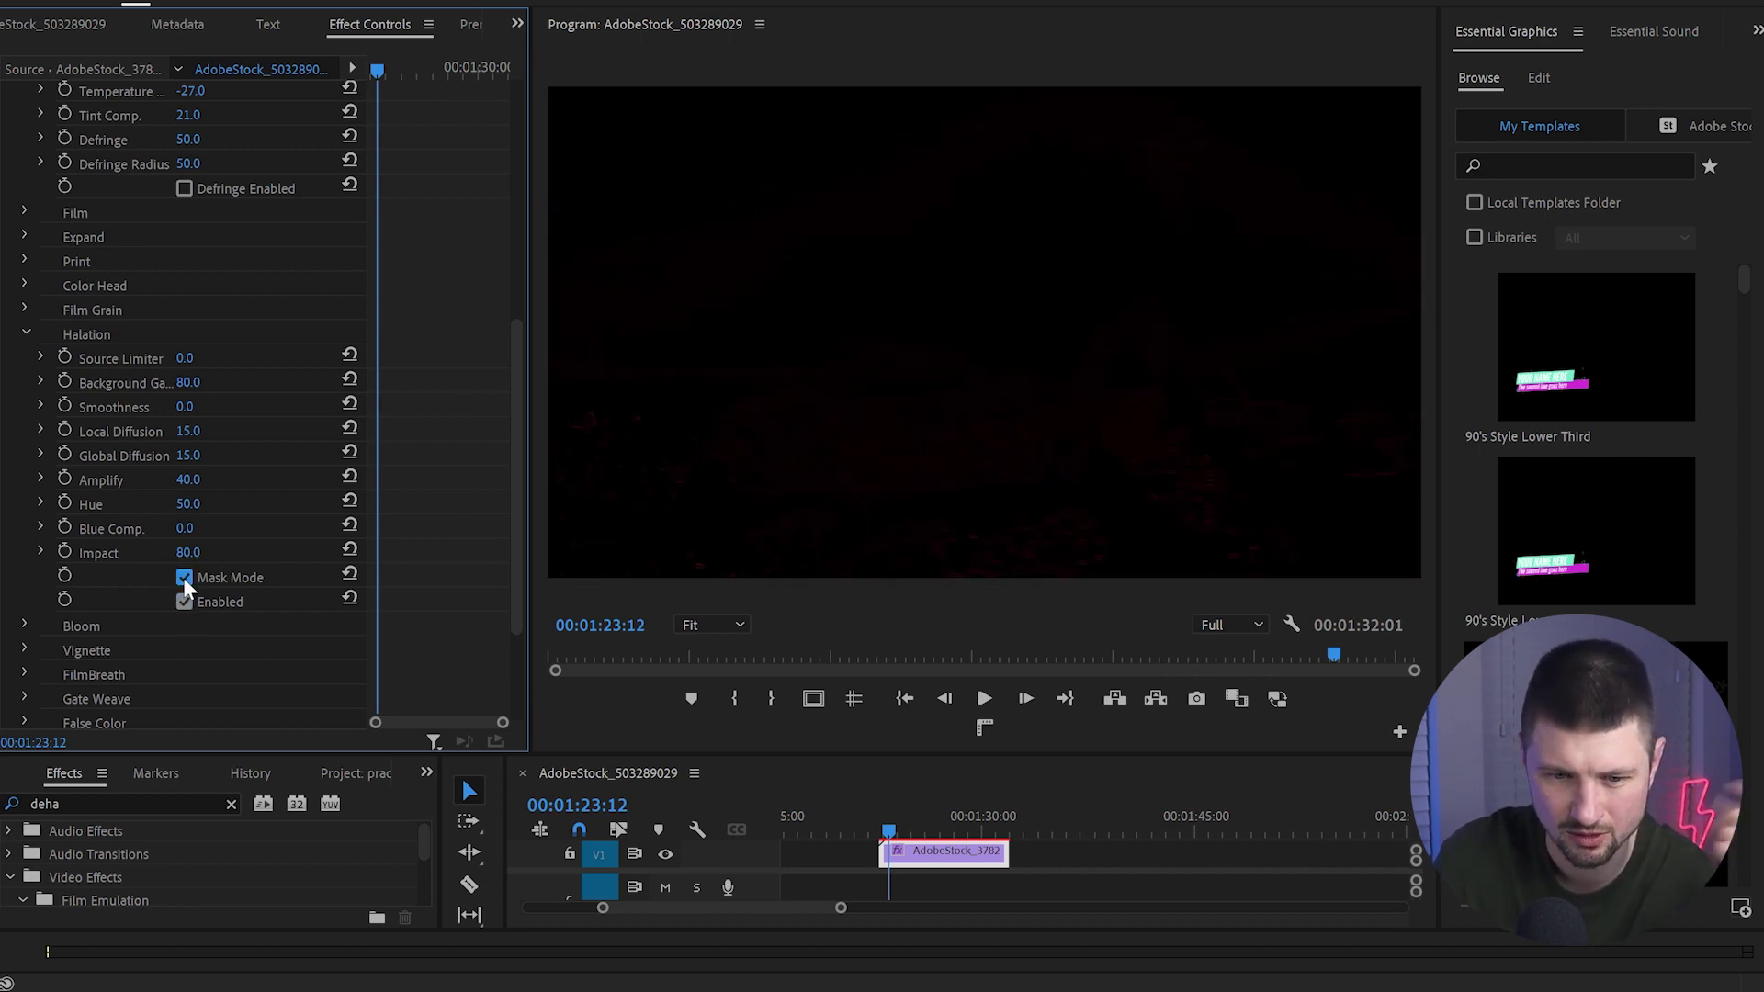
{"action": "left_click_drag", "start_coordinate": [189, 553], "coordinate": [207, 552]}
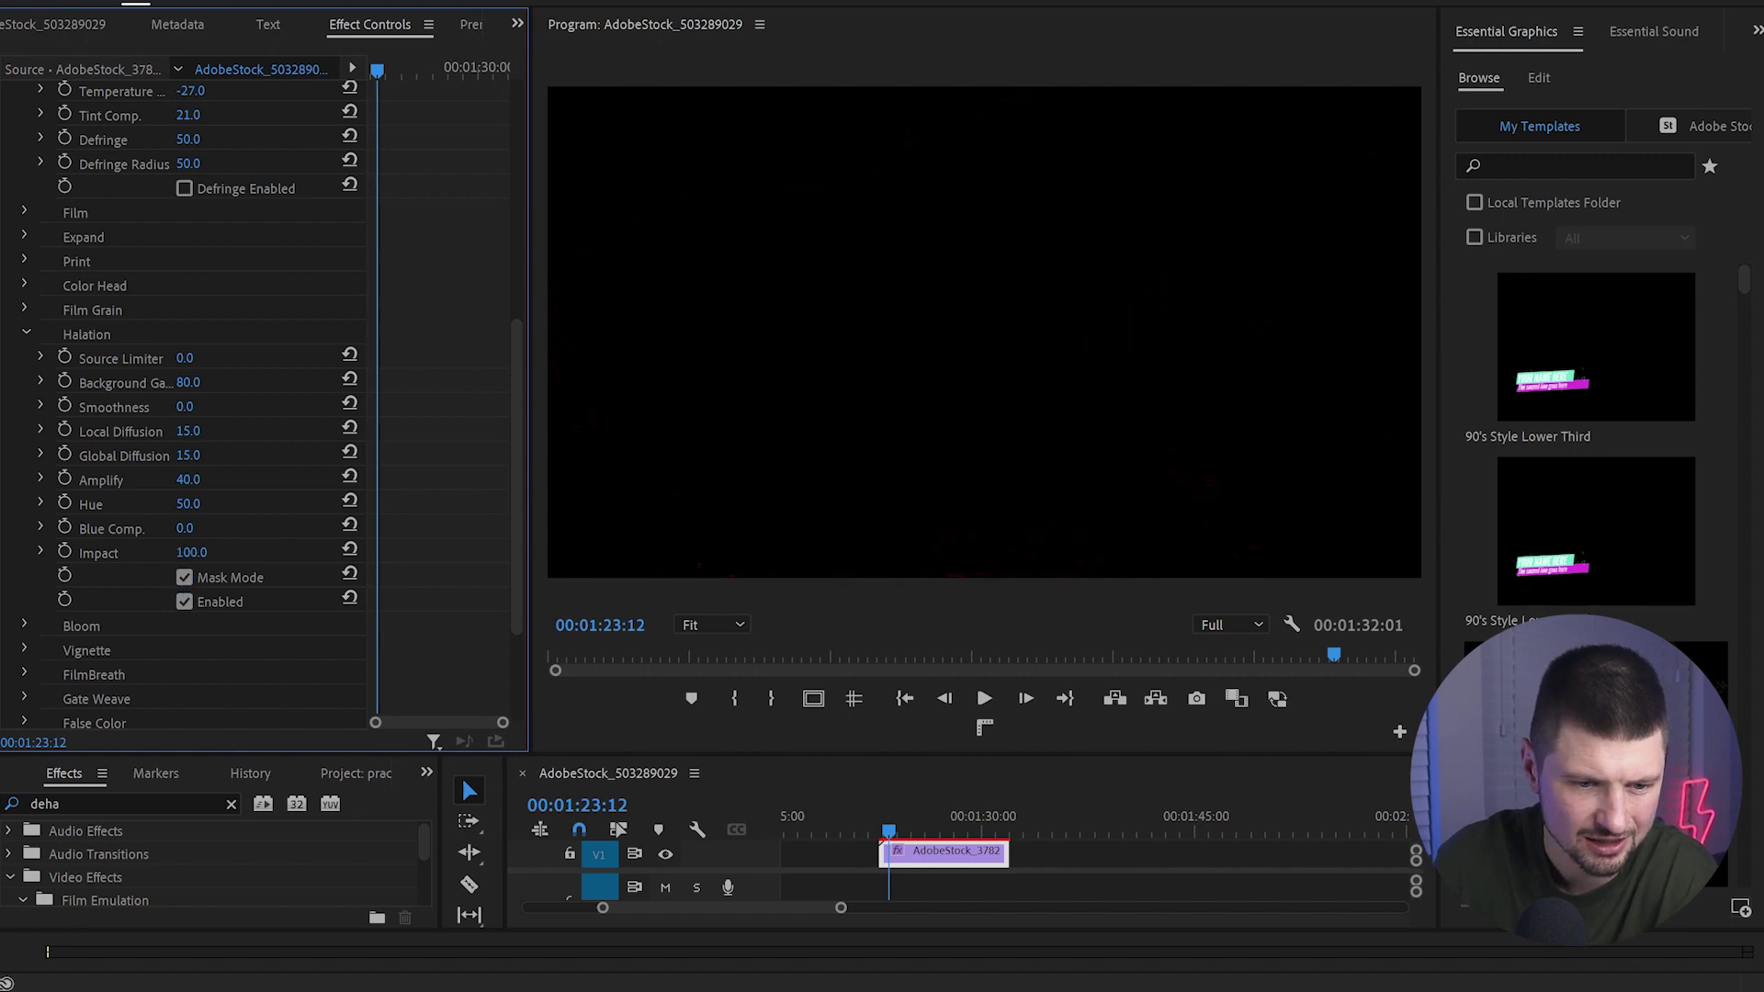
{"action": "left_click_drag", "start_coordinate": [187, 455], "coordinate": [197, 455]}
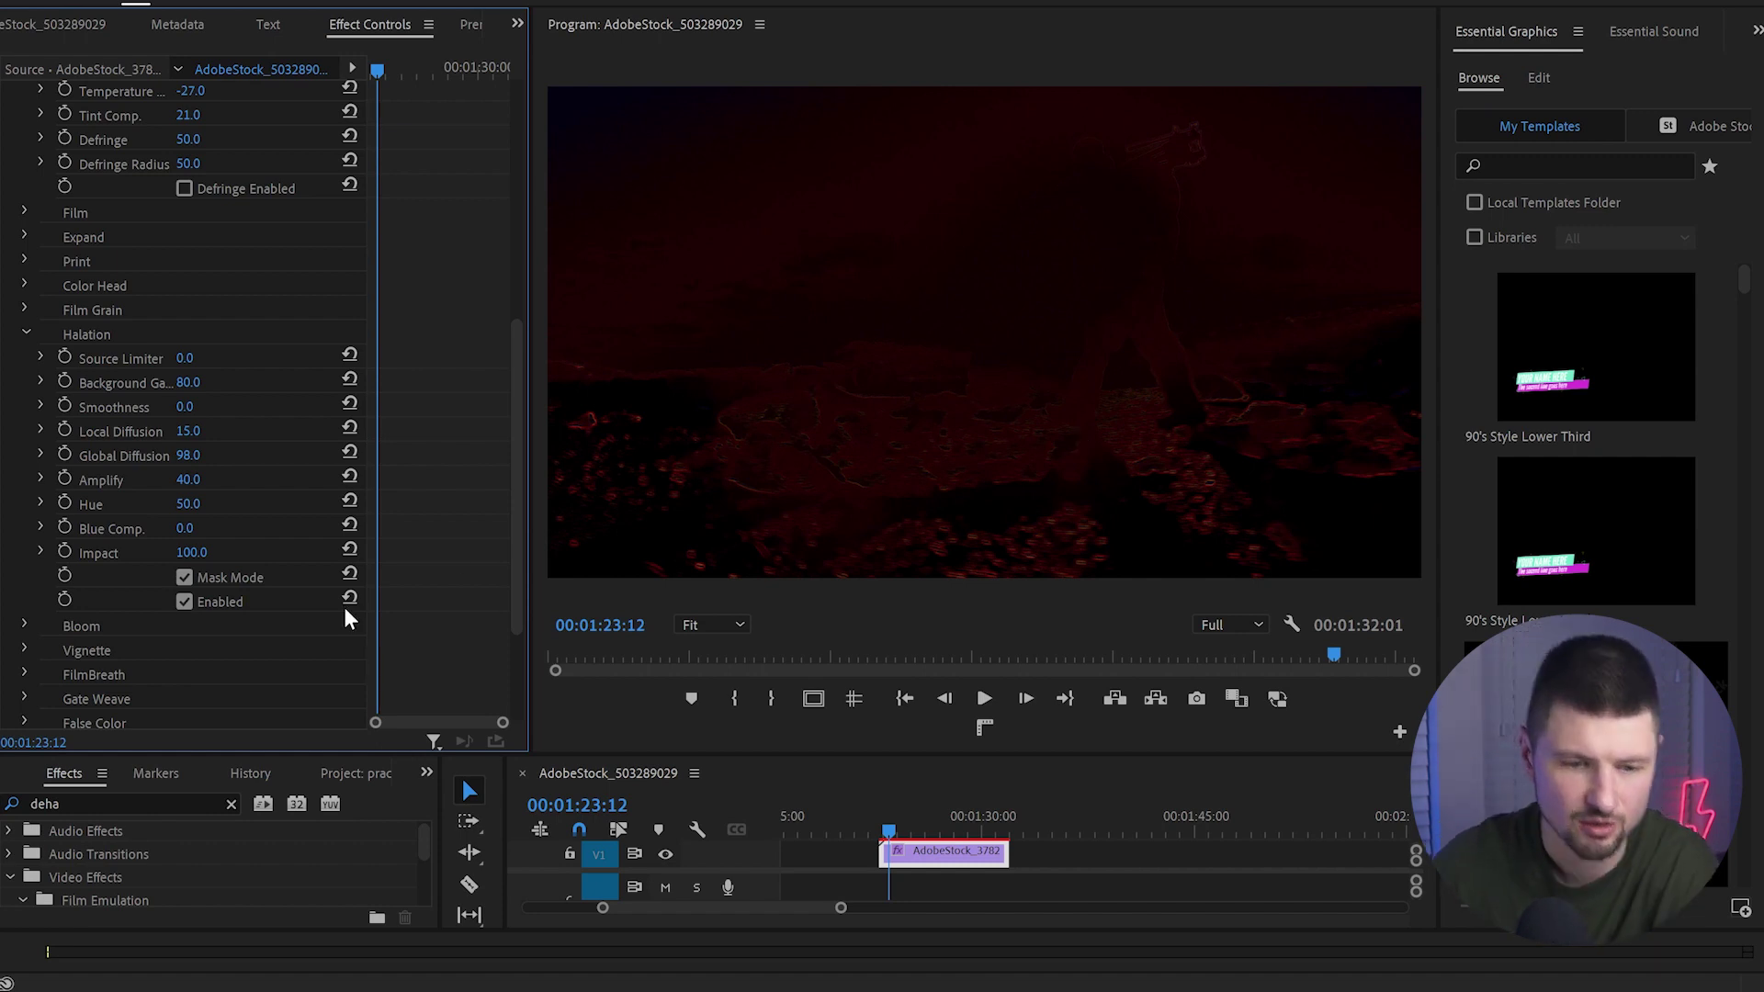
{"action": "left_click", "coordinate": [184, 577]}
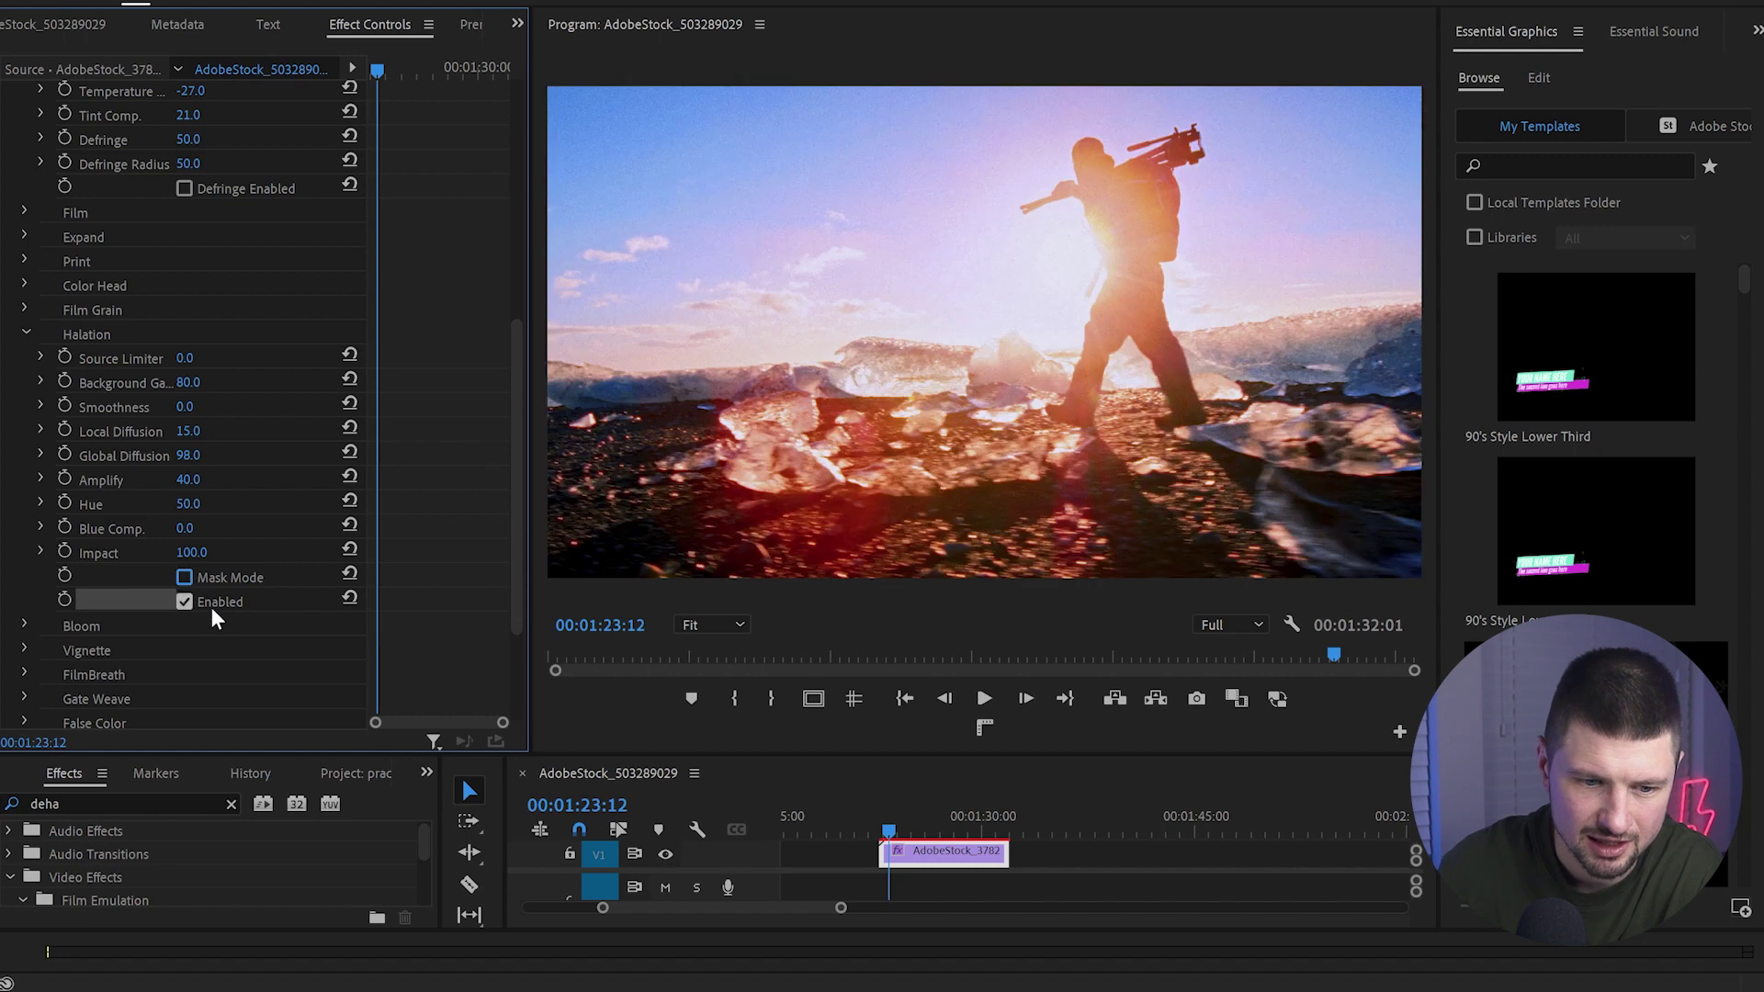
{"action": "left_click", "coordinate": [185, 602]}
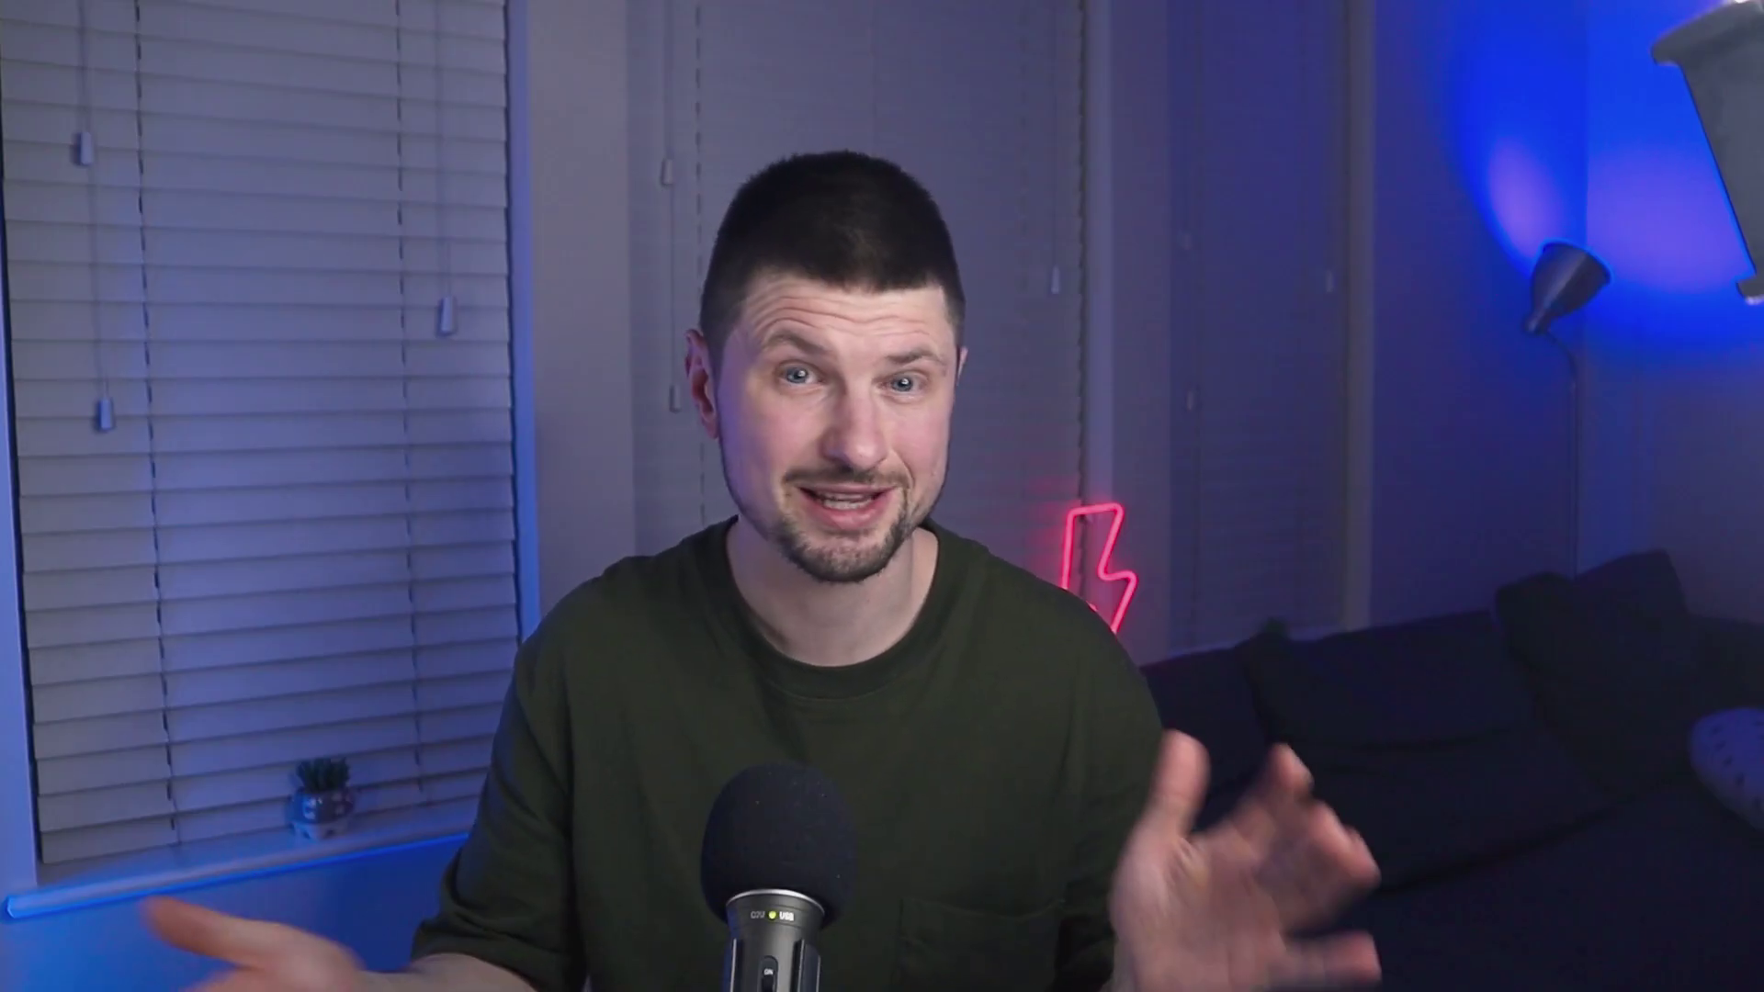
Open the Bloom settings of the Dehancer effect and enable bloom on the AdobeStock clip.
{"action": "scroll", "coordinate": [229, 597], "scroll_direction": "down", "scroll_amount": 4}
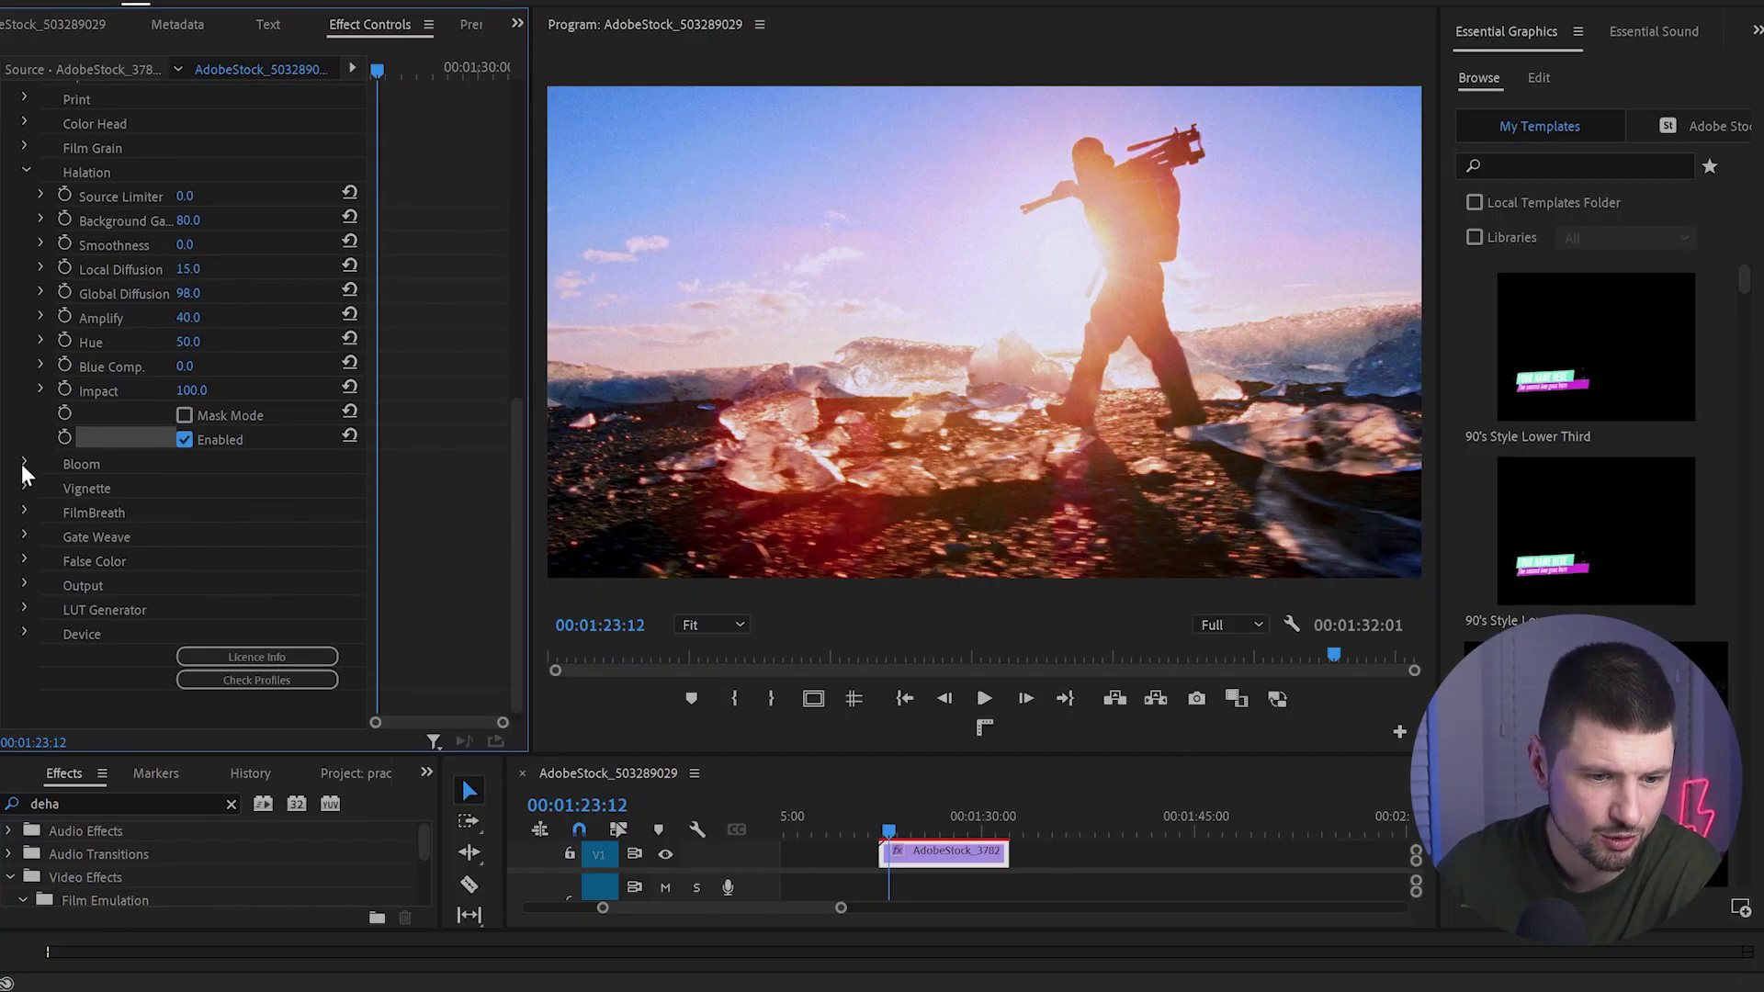
{"action": "left_click", "coordinate": [24, 464]}
{"action": "scroll", "coordinate": [138, 570], "scroll_direction": "down", "scroll_amount": 2}
{"action": "left_click", "coordinate": [185, 638]}
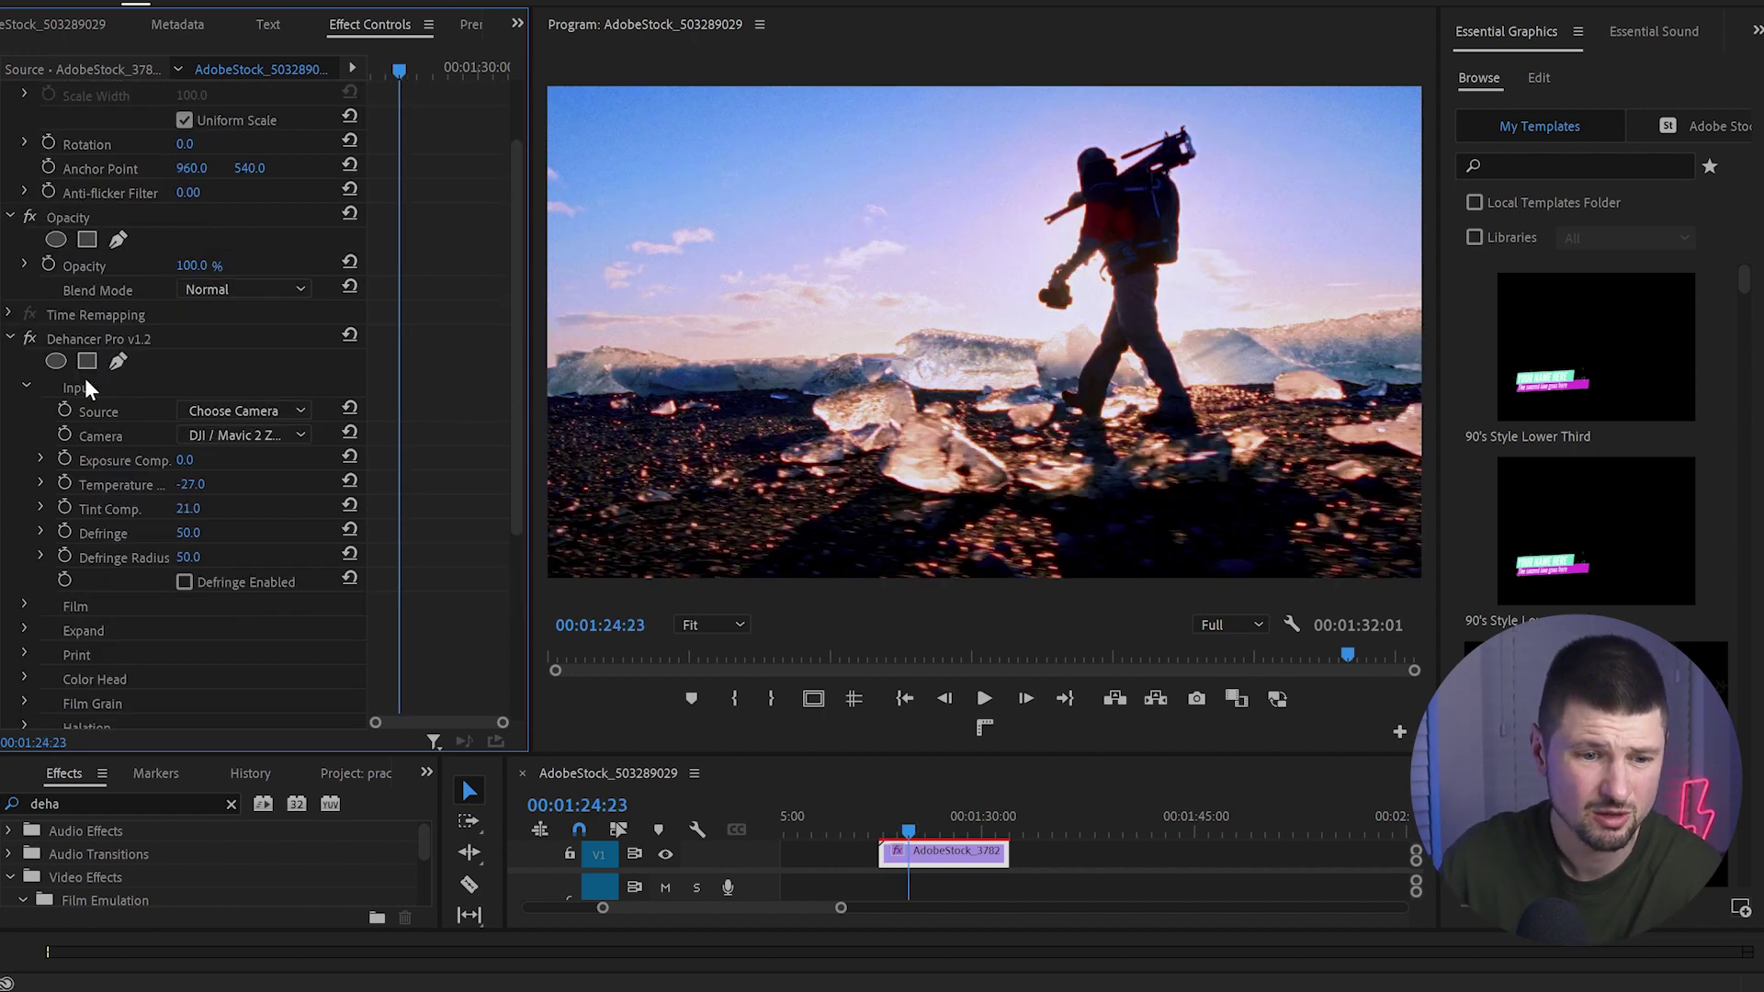
Switch the whole Dehancer Pro effect off and back on to compare the clip before and after grading.
{"action": "left_click", "coordinate": [30, 340]}
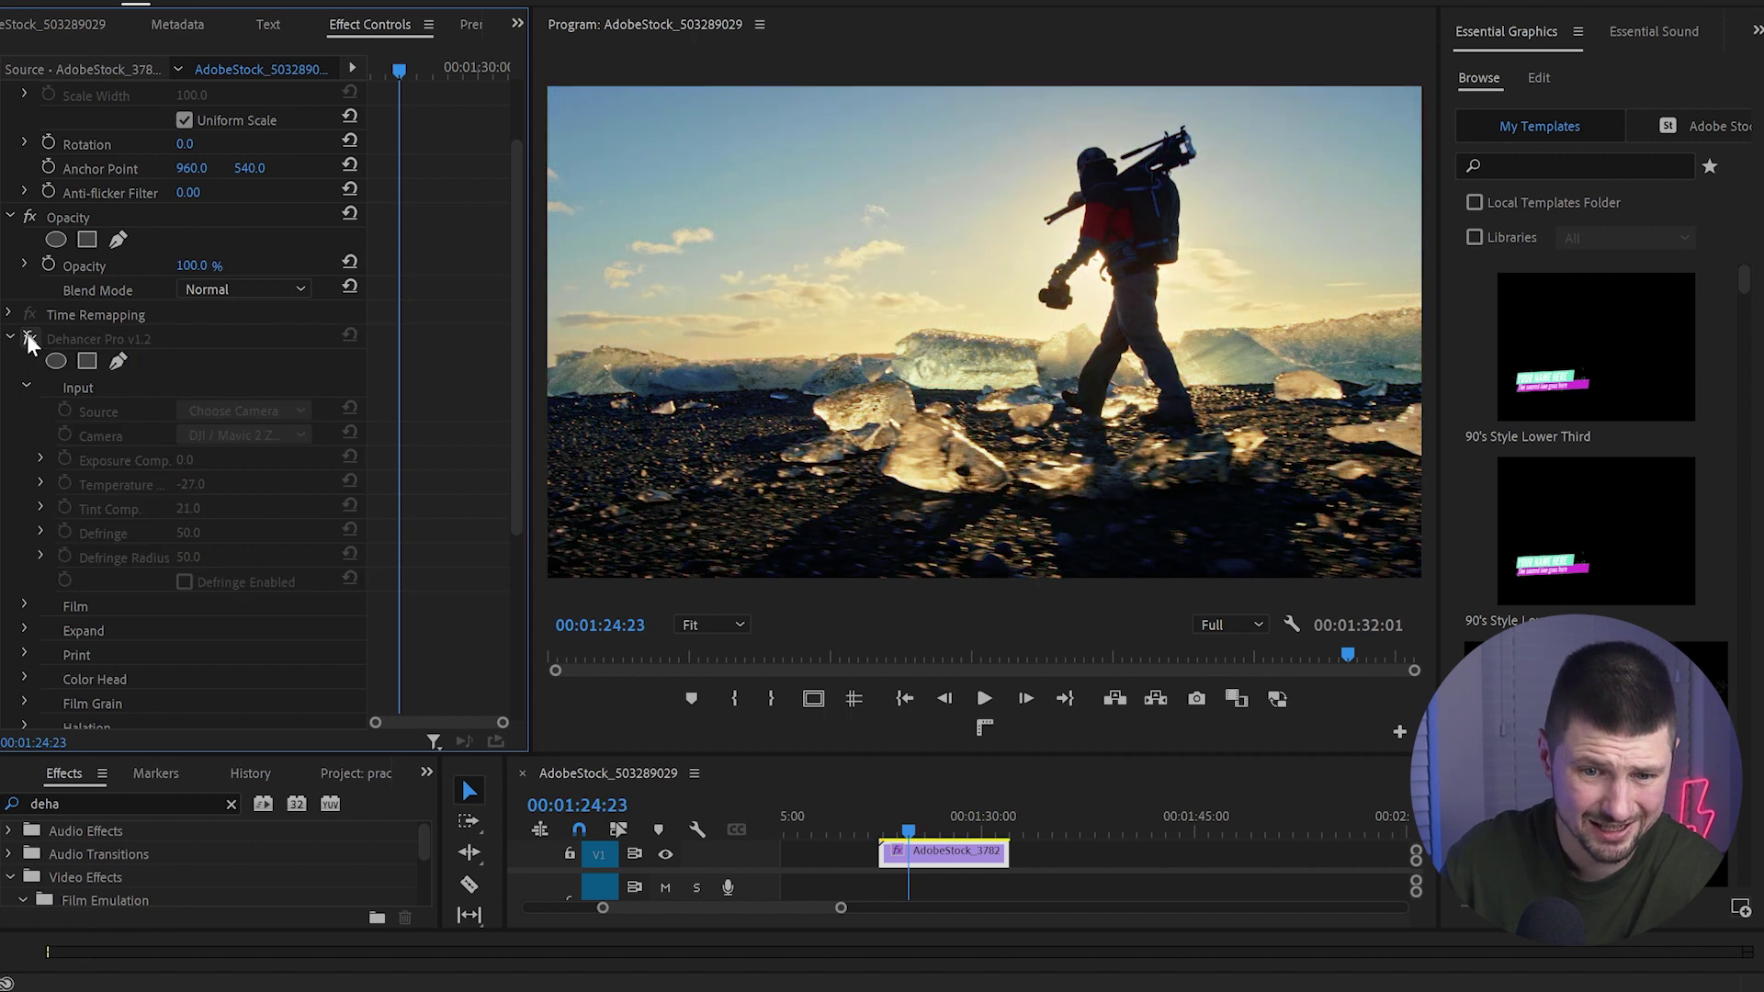
{"action": "left_click", "coordinate": [30, 339]}
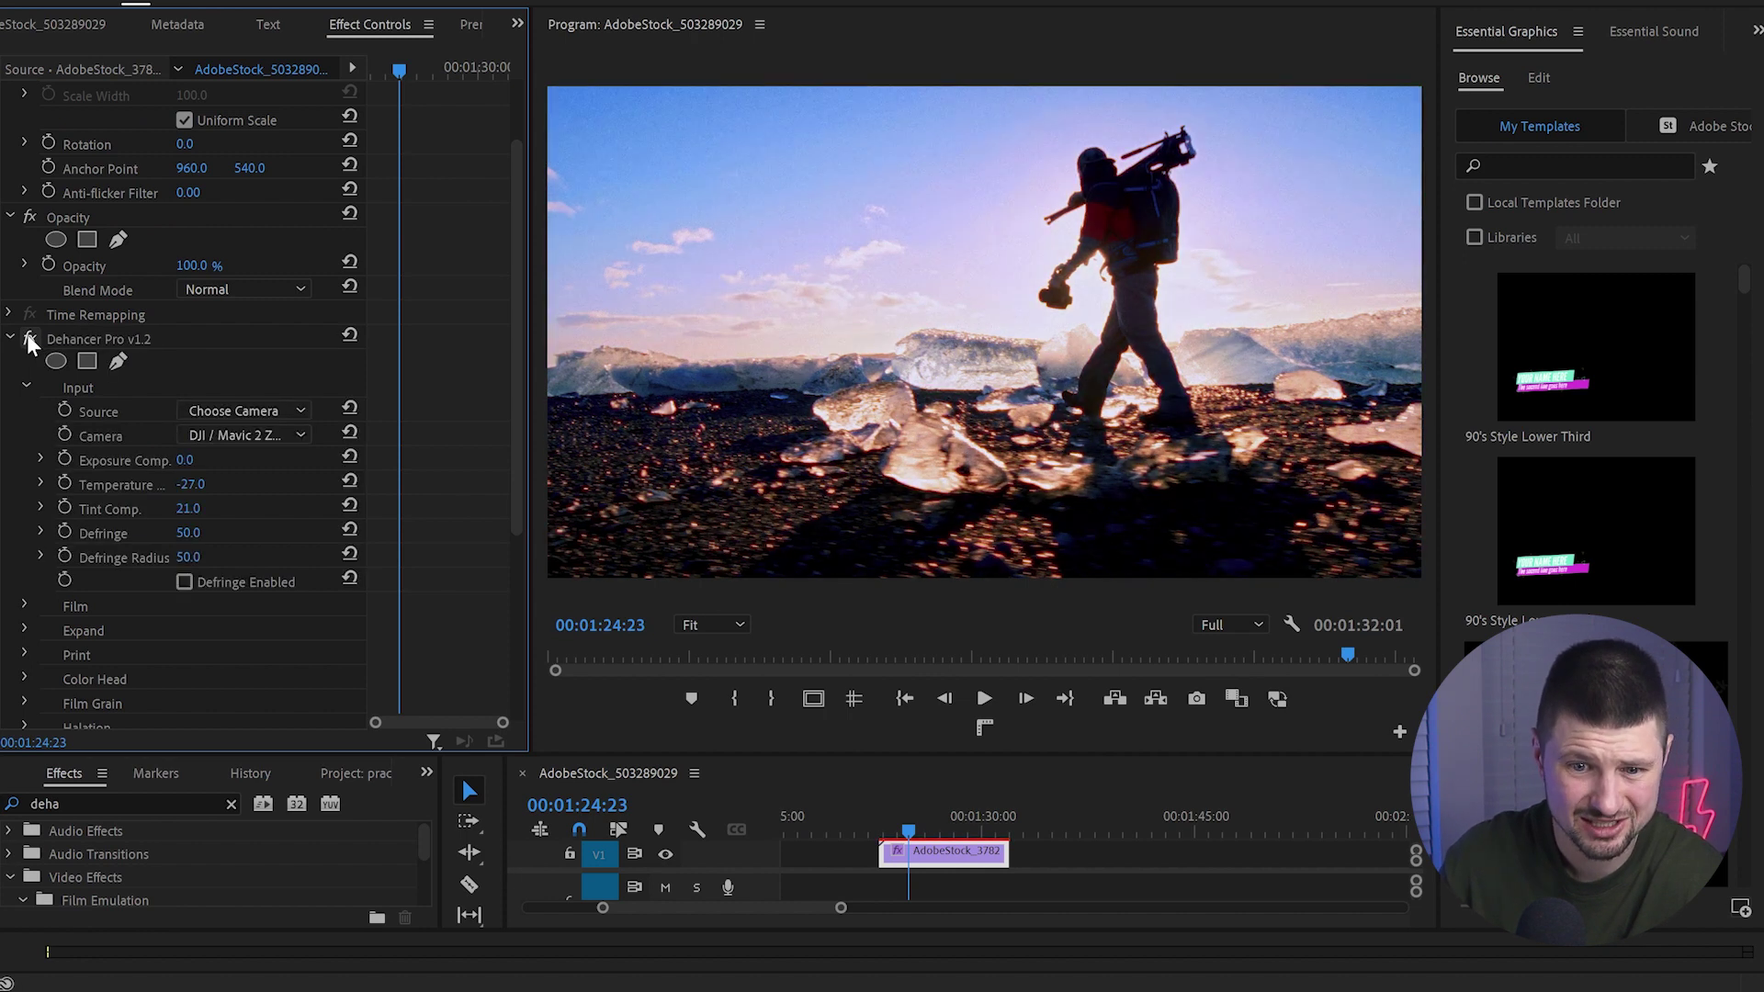